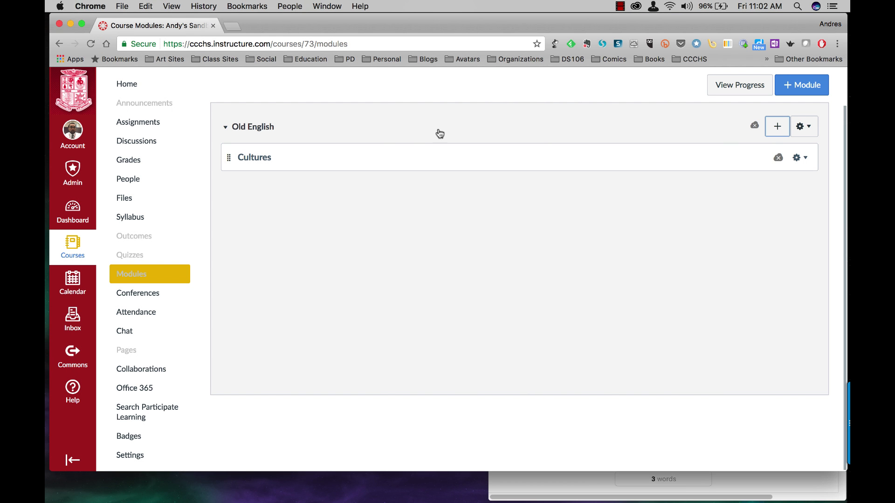
Step: Add a new content page named Angles, indented one level, to the Old English module
{"action": "left_click", "coordinate": [776, 127]}
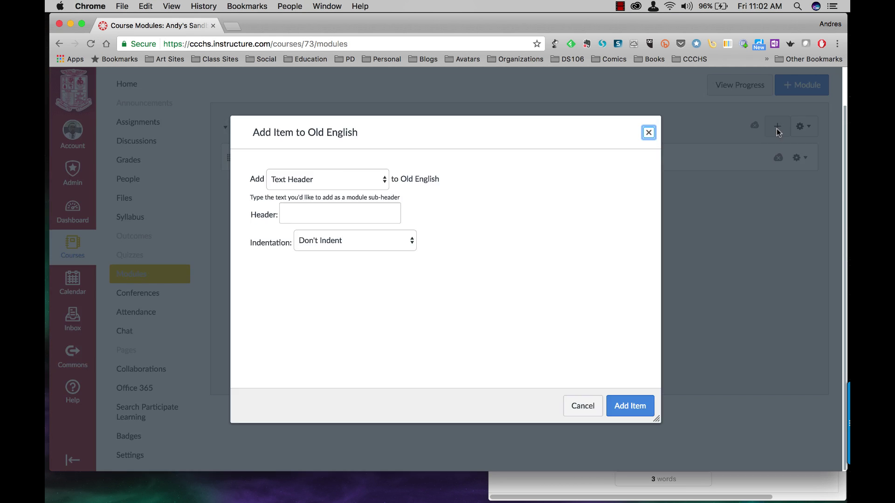
{"action": "left_click", "coordinate": [383, 182]}
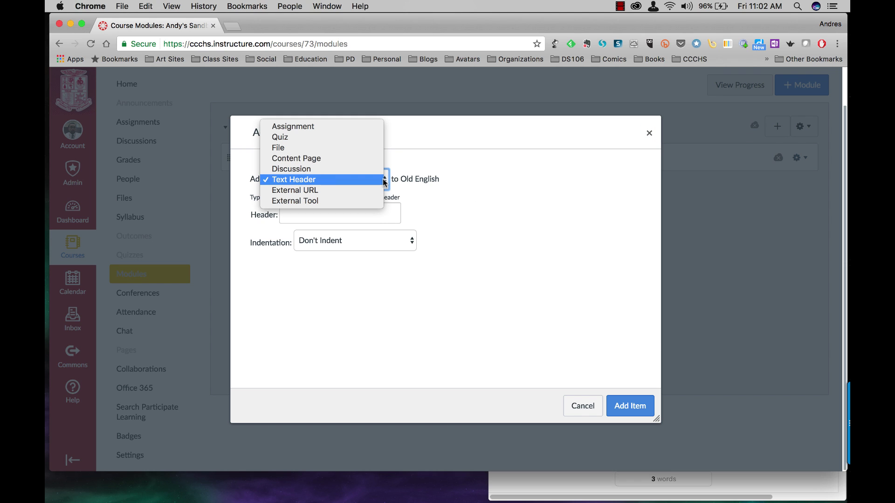
{"action": "key", "text": "Escape"}
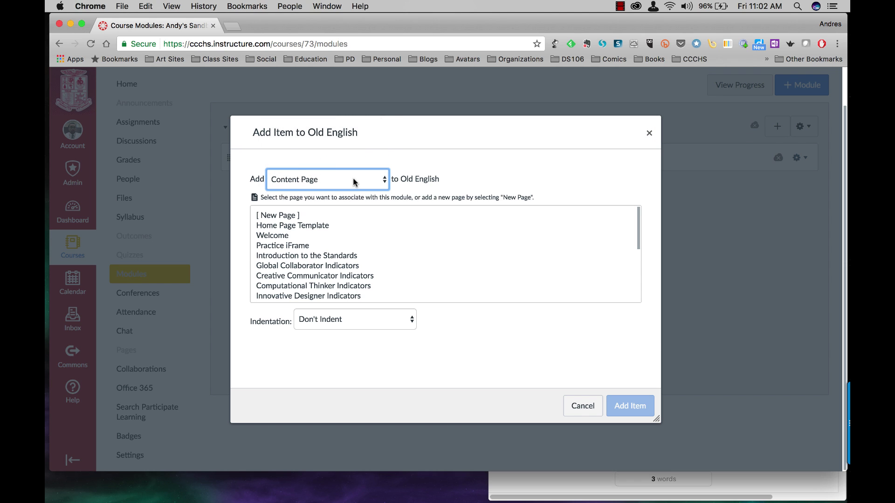
{"action": "left_click", "coordinate": [276, 218]}
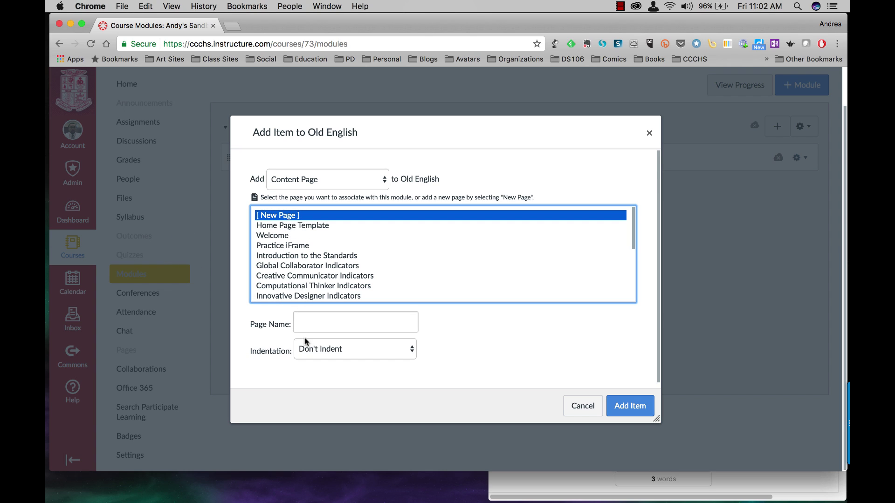
{"action": "left_click", "coordinate": [310, 322]}
{"action": "type", "text": "Angles"}
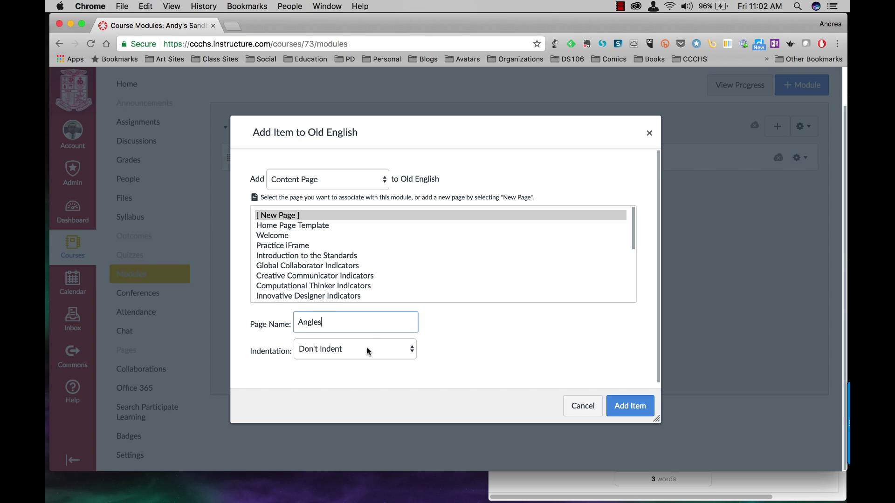
{"action": "left_click", "coordinate": [365, 349]}
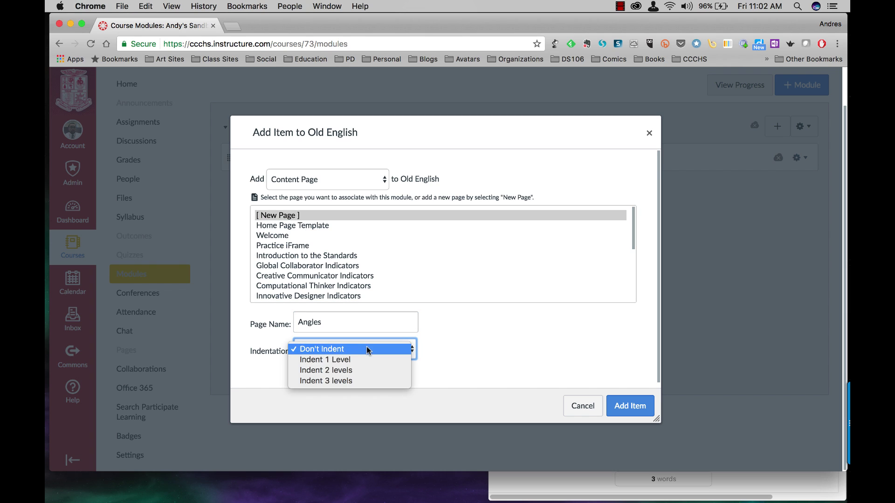
{"action": "left_click", "coordinate": [362, 361]}
{"action": "left_click", "coordinate": [614, 410]}
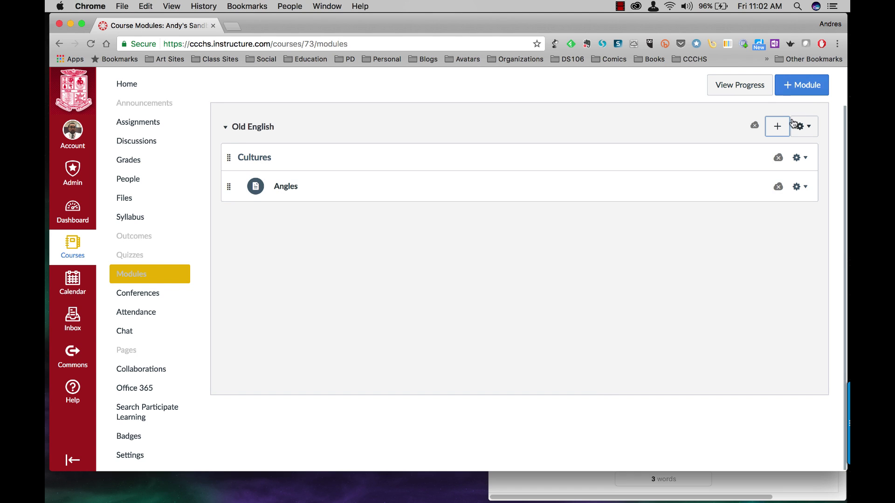
Step: Start another new page in Old English, replacing the prefilled name with Saxons
{"action": "left_click", "coordinate": [779, 126]}
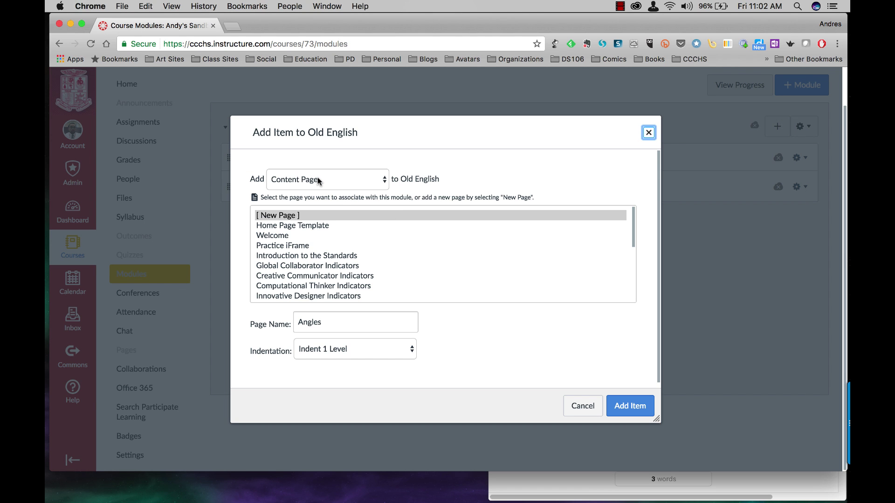
{"action": "left_click", "coordinate": [294, 216]}
{"action": "left_click_drag", "start_coordinate": [324, 321], "coordinate": [292, 321]}
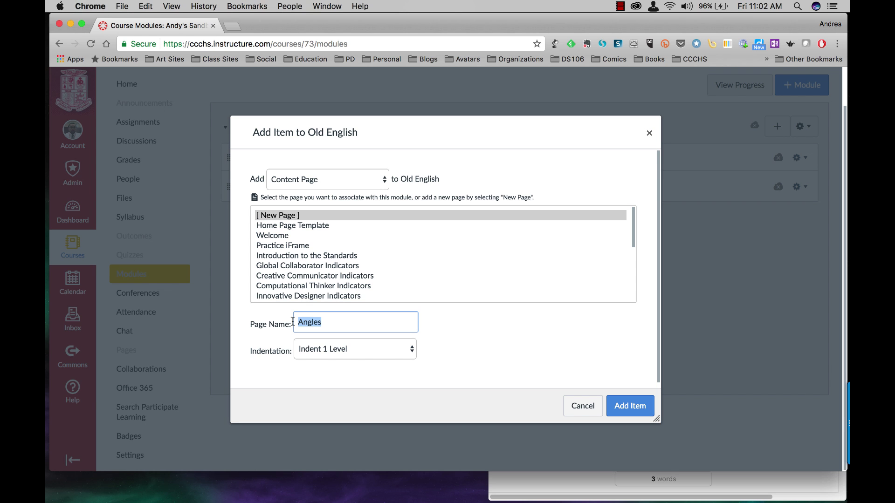
{"action": "type", "text": "Saxons"}
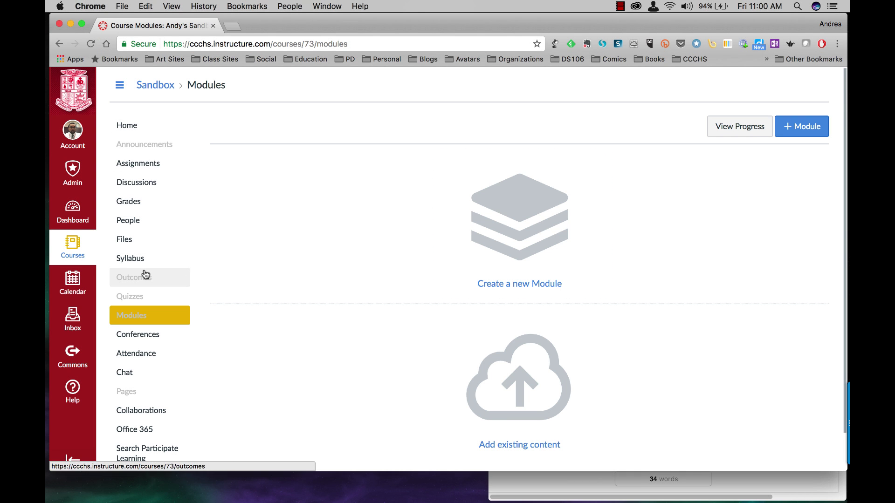
Step: Reload the Sandbox course's empty Modules page, then bring forward the Pages outline of English topics
{"action": "left_click", "coordinate": [154, 322]}
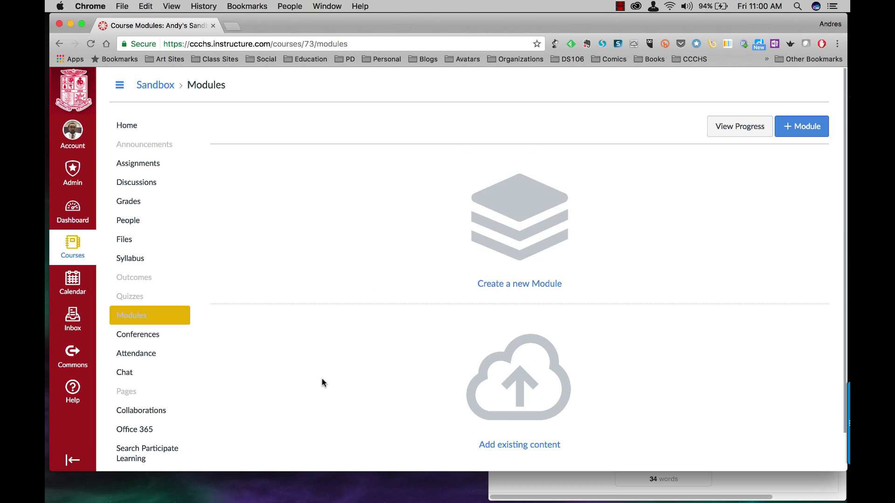
{"action": "left_click", "coordinate": [509, 485]}
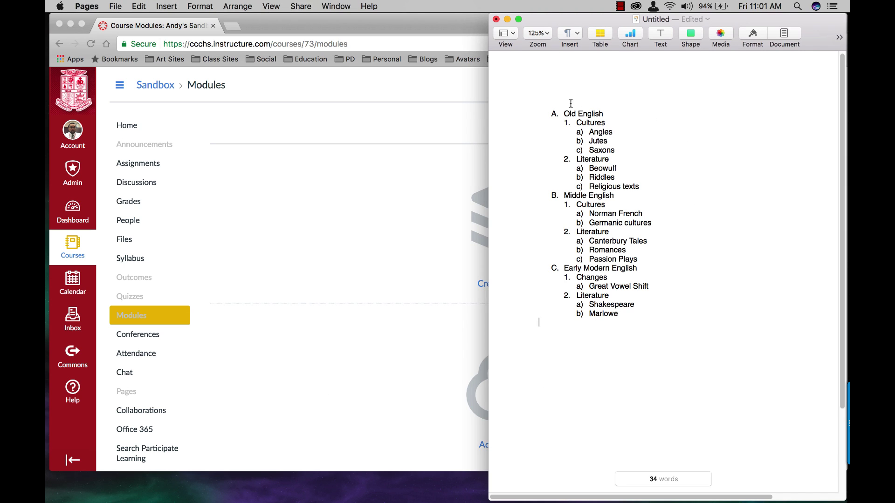
{"action": "left_click_drag", "start_coordinate": [564, 114], "coordinate": [603, 112]}
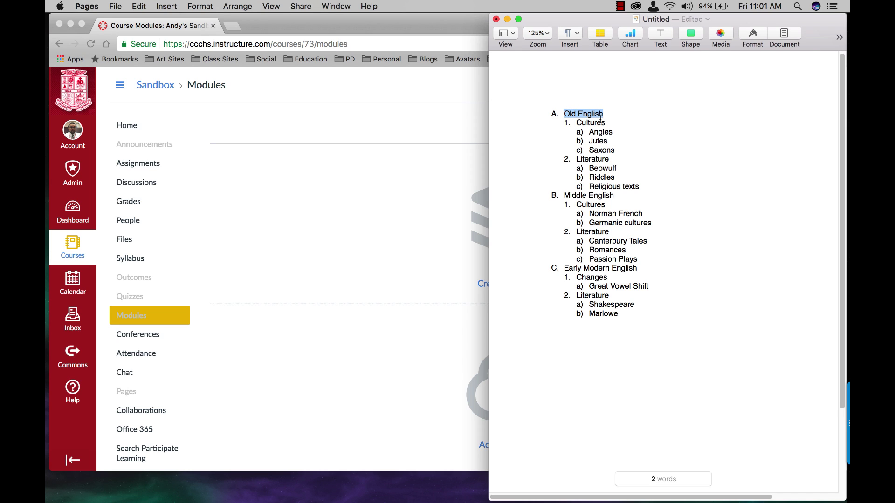
{"action": "triple_click", "coordinate": [566, 194]}
{"action": "left_click_drag", "start_coordinate": [564, 268], "coordinate": [641, 269]}
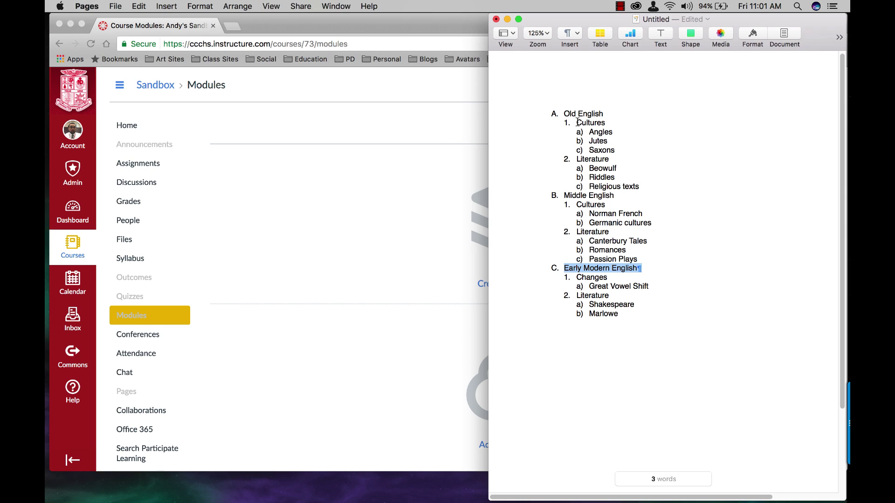
{"action": "left_click_drag", "start_coordinate": [576, 123], "coordinate": [638, 188]}
{"action": "left_click", "coordinate": [588, 132]}
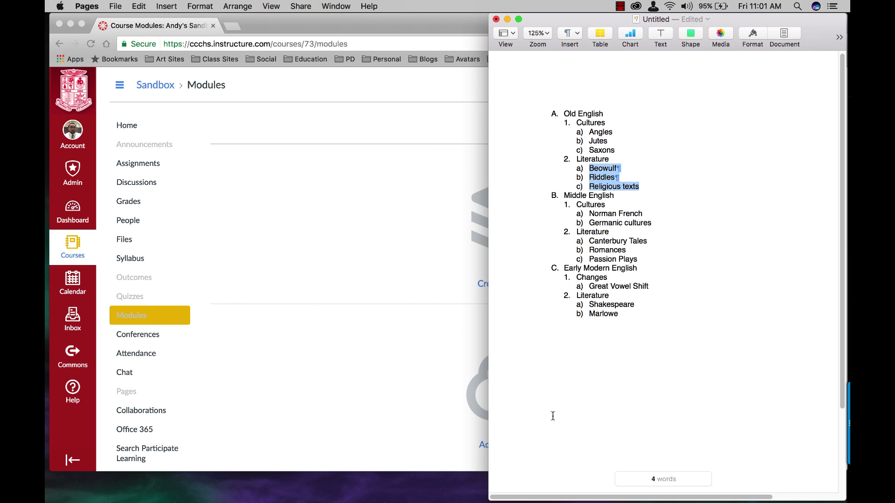
{"action": "left_click", "coordinate": [683, 387]}
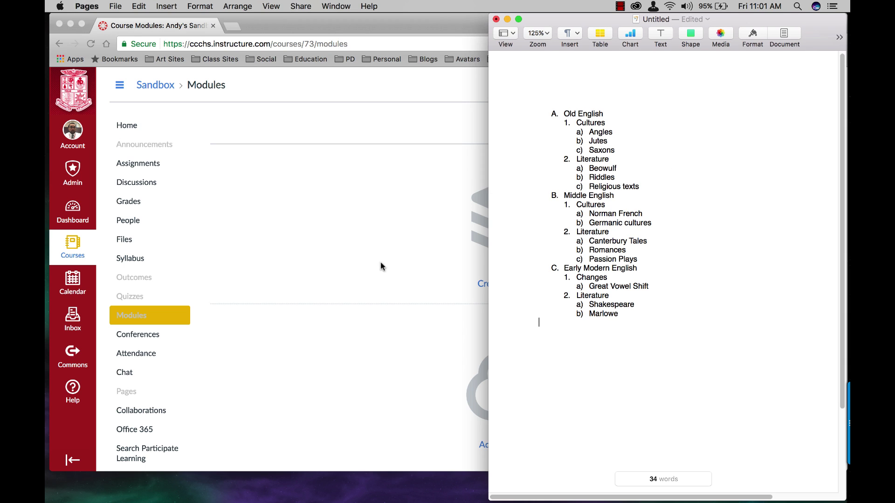
Step: Create a new module named Old English on the course Modules page
{"action": "left_click", "coordinate": [337, 359]}
{"action": "left_click", "coordinate": [531, 291]}
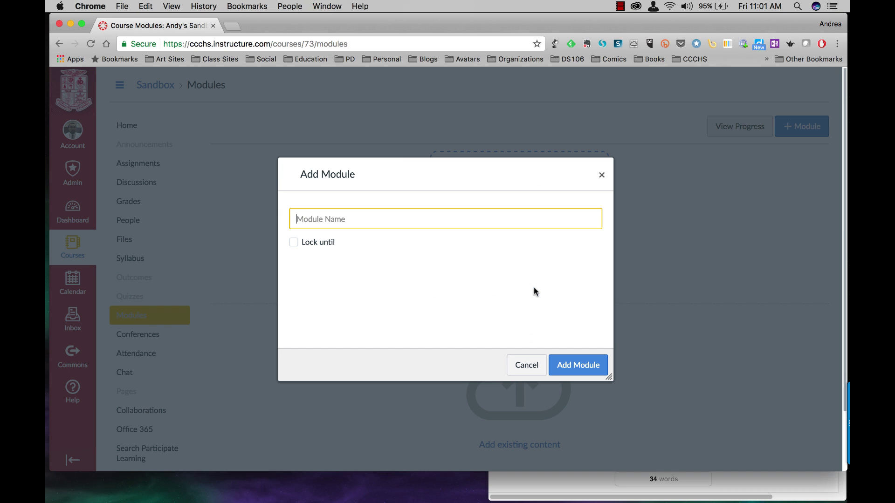
{"action": "type", "text": "Old englis"}
{"action": "key", "text": "BackSpace"}
{"action": "key", "text": "BackSpace"}
{"action": "key", "text": "BackSpace"}
{"action": "key", "text": "BackSpace"}
{"action": "type", "text": "Englis"}
{"action": "left_click", "coordinate": [581, 366]}
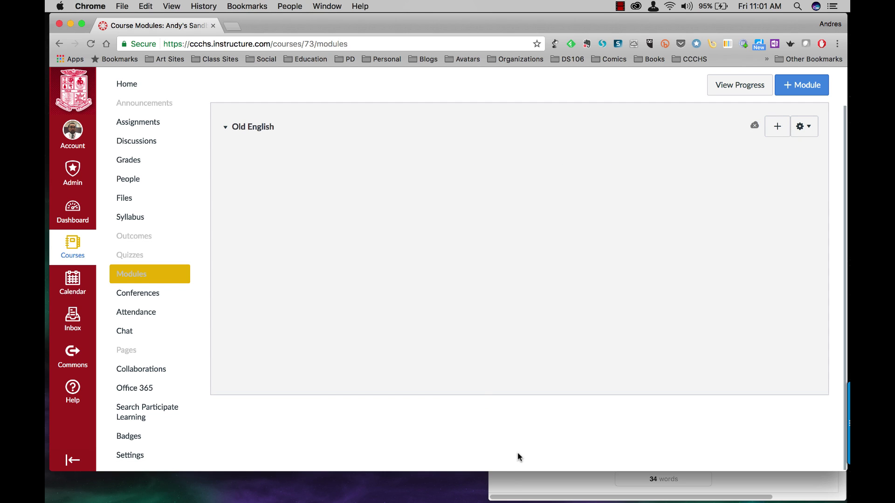
Step: Highlight Cultures under Old English in the Pages outline, then return to Canvas
{"action": "left_click", "coordinate": [509, 481]}
{"action": "left_click_drag", "start_coordinate": [576, 122], "coordinate": [606, 120]}
{"action": "left_click", "coordinate": [440, 264]}
Step: Add a text header reading 'Cultures' with Don't Indent to the Old English module
{"action": "left_click", "coordinate": [777, 127]}
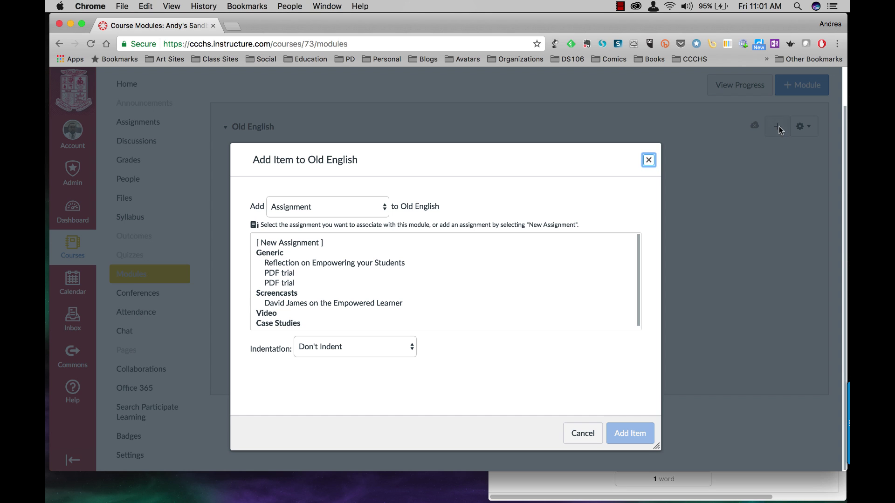
{"action": "left_click", "coordinate": [384, 208]}
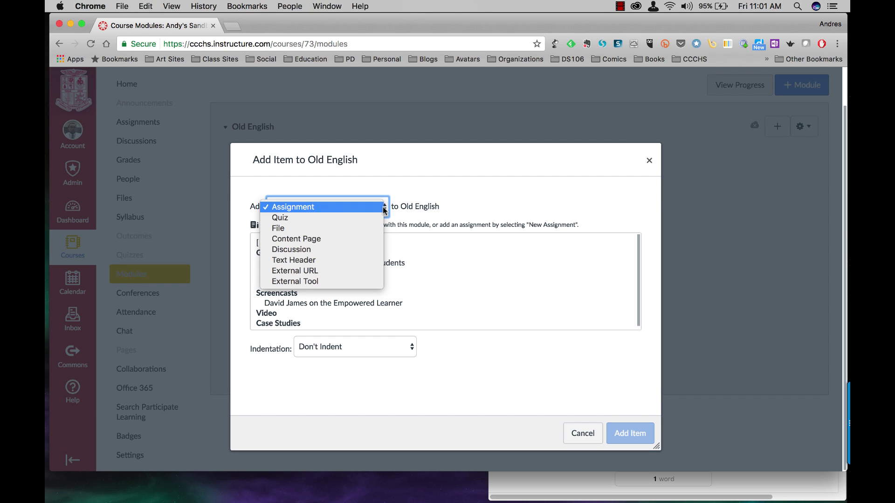
{"action": "left_click", "coordinate": [339, 260]}
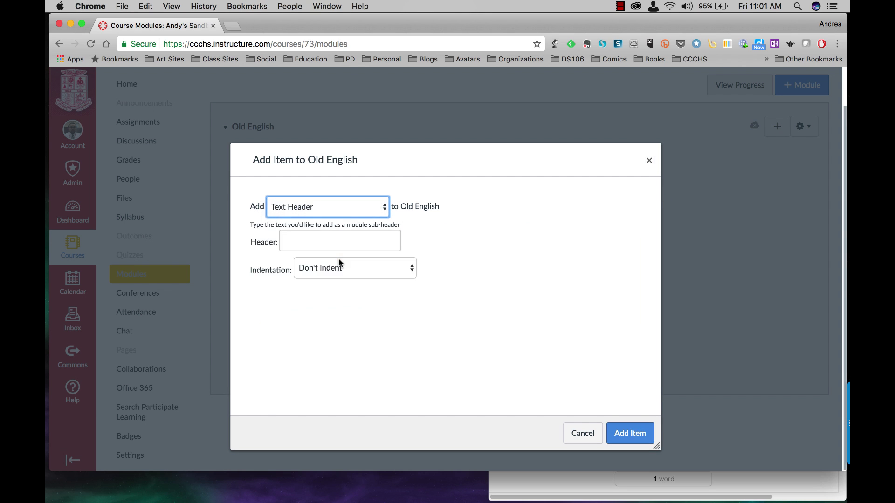
{"action": "left_click", "coordinate": [339, 240]}
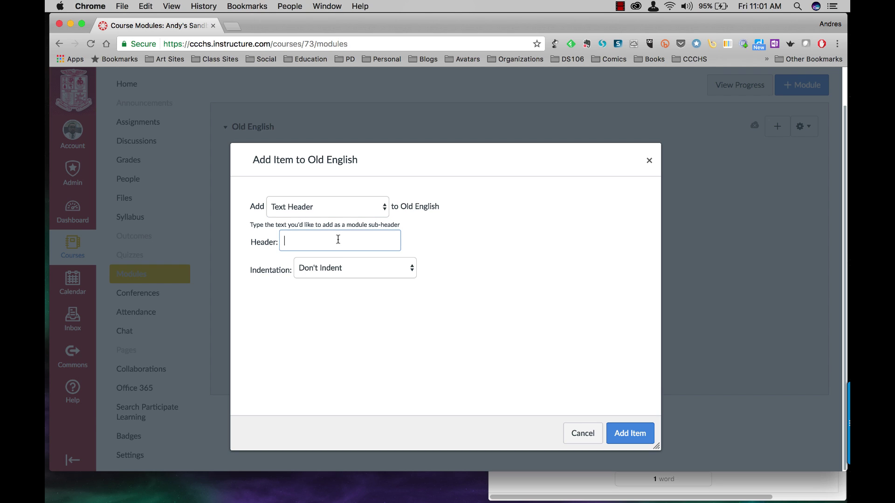
{"action": "type", "text": "Cultures"}
{"action": "left_click", "coordinate": [411, 269]}
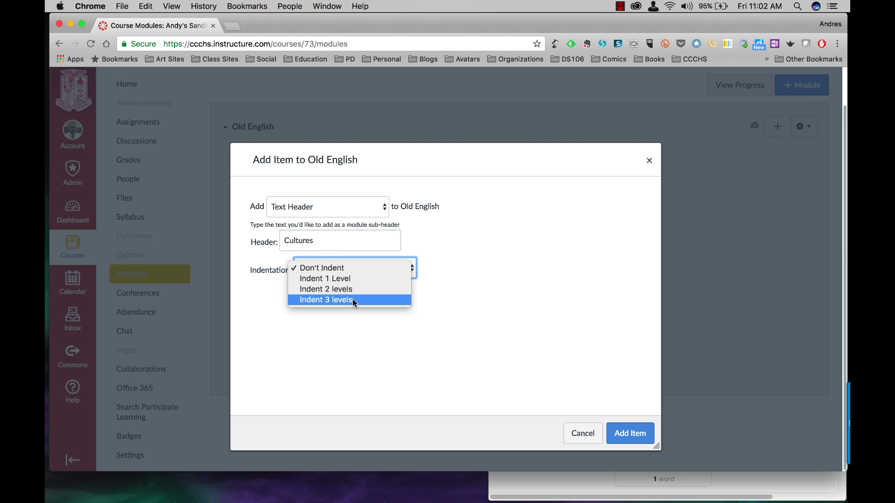
{"action": "left_click", "coordinate": [350, 270]}
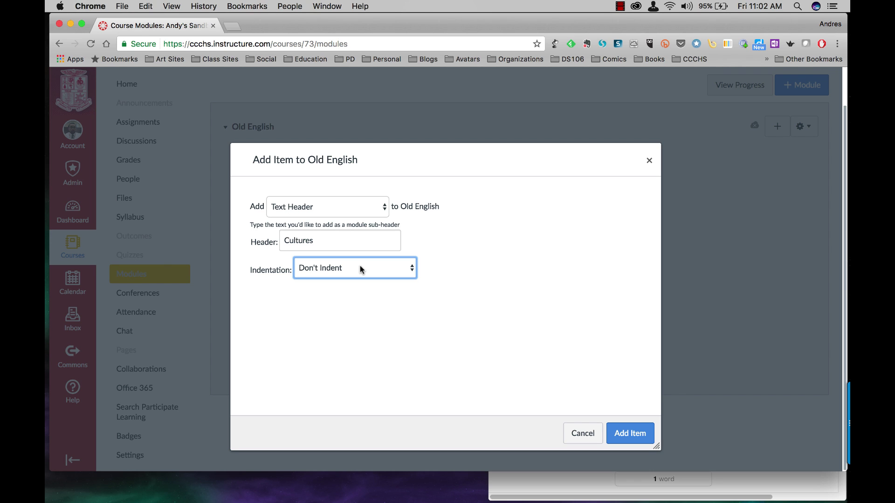
{"action": "left_click", "coordinate": [628, 433]}
Step: Highlight Angles, Jutes and Saxons under Cultures in the Pages outline, then return to Canvas
{"action": "left_click", "coordinate": [508, 480]}
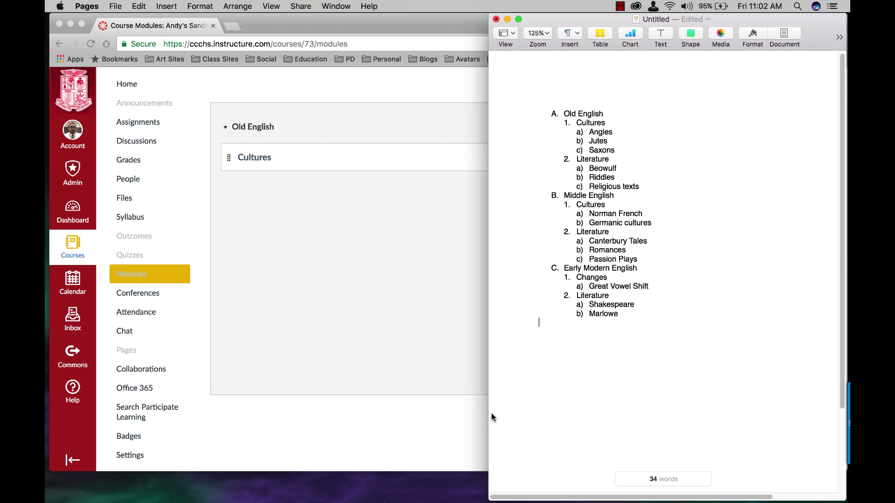
{"action": "left_click_drag", "start_coordinate": [589, 133], "coordinate": [643, 147]}
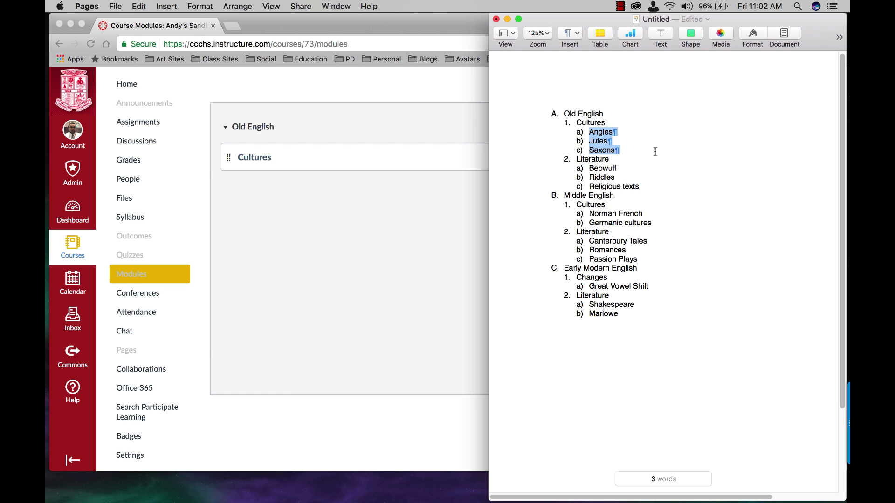
{"action": "left_click", "coordinate": [328, 273]}
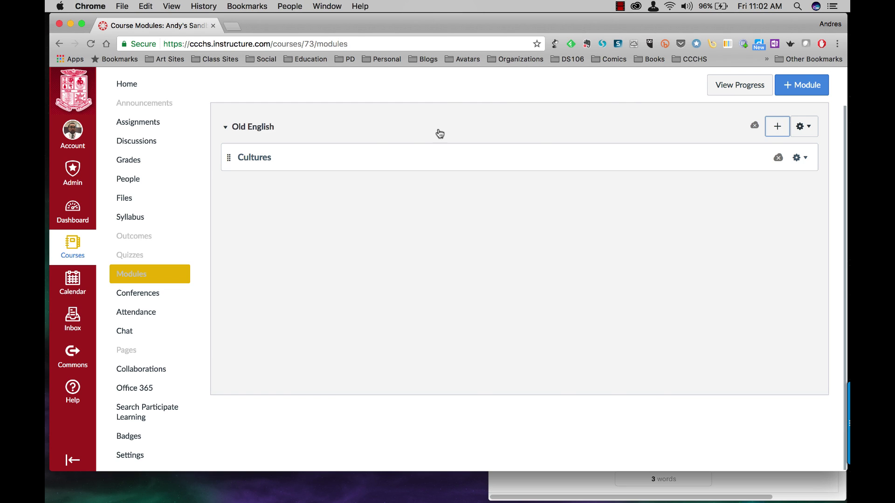
Step: Add a new Angles content page, indented one level, under the Cultures header
{"action": "left_click", "coordinate": [777, 131]}
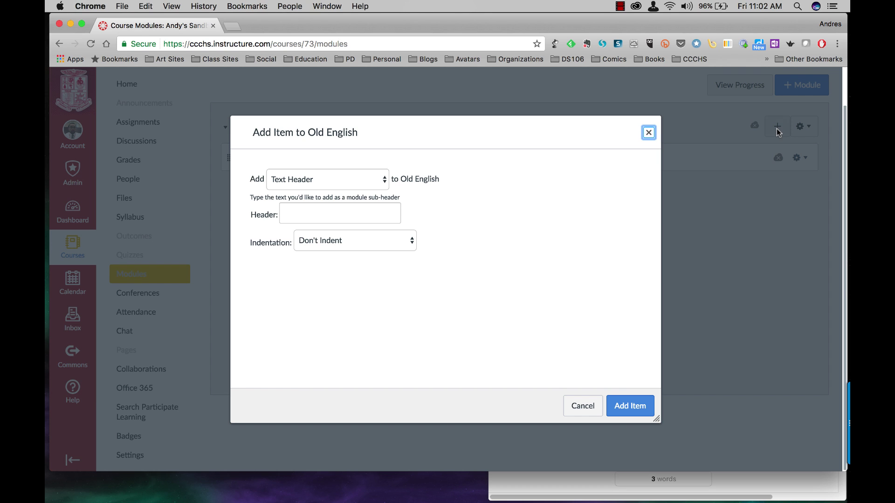
{"action": "left_click", "coordinate": [385, 180]}
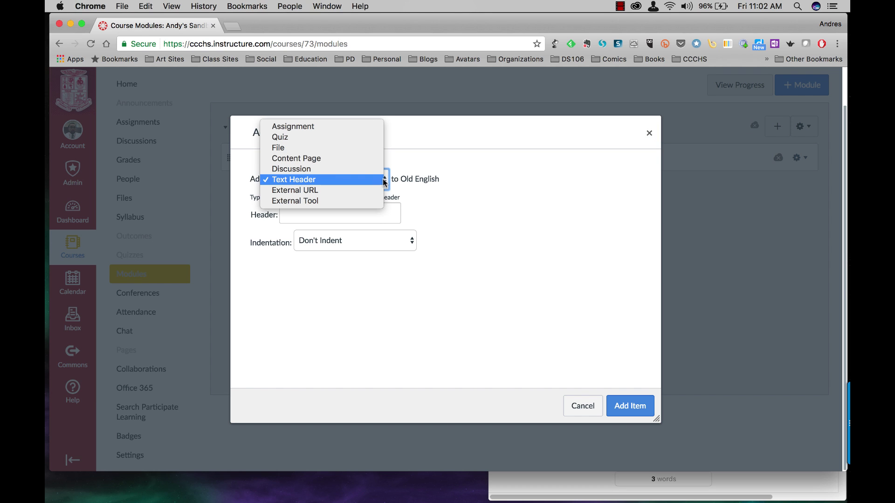
{"action": "left_click", "coordinate": [323, 159]}
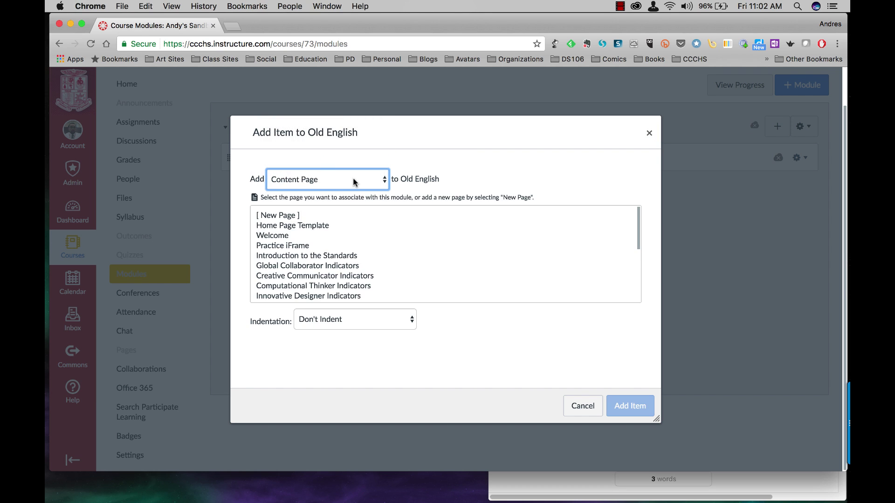
{"action": "left_click", "coordinate": [276, 219]}
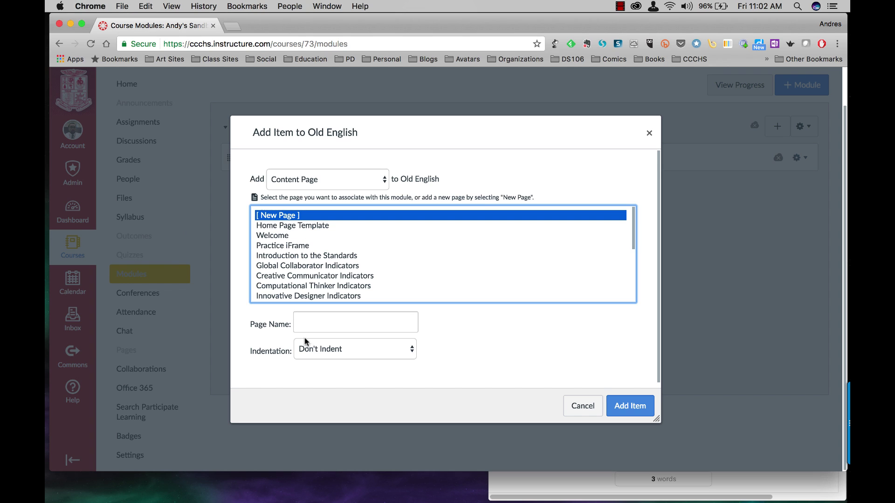
{"action": "left_click", "coordinate": [310, 322]}
{"action": "type", "text": "Angles"}
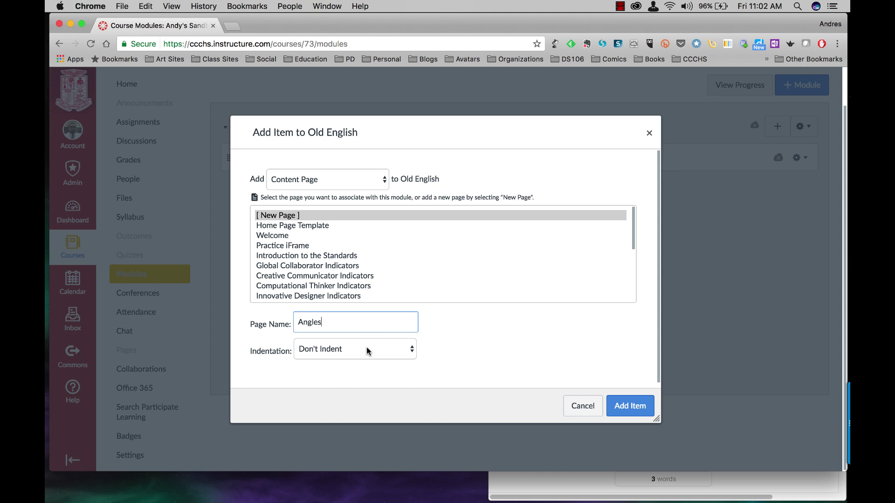
{"action": "left_click", "coordinate": [366, 349]}
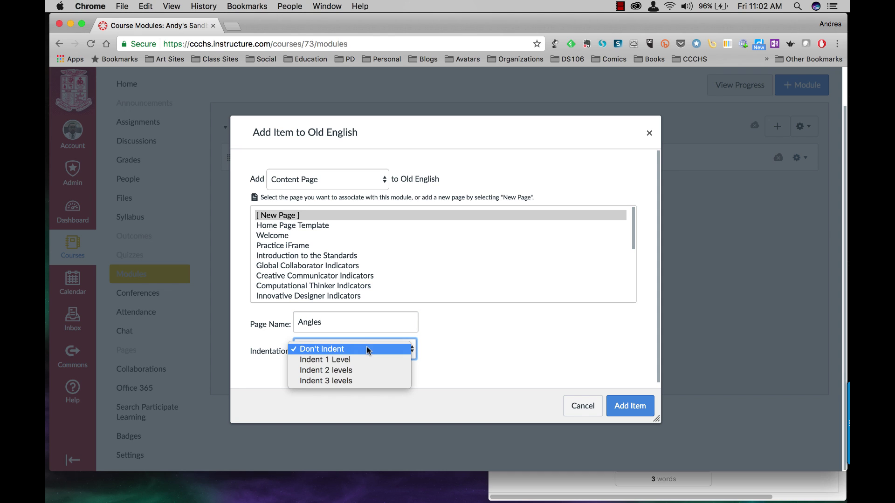
{"action": "left_click", "coordinate": [363, 361]}
{"action": "left_click", "coordinate": [620, 409]}
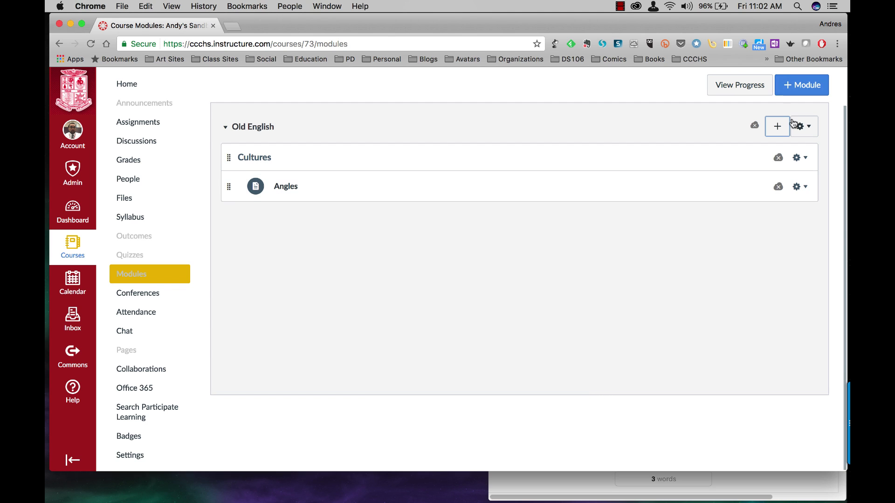
Step: Add new indented pages Saxons and Jutes after Angles in Old English
{"action": "left_click", "coordinate": [778, 126]}
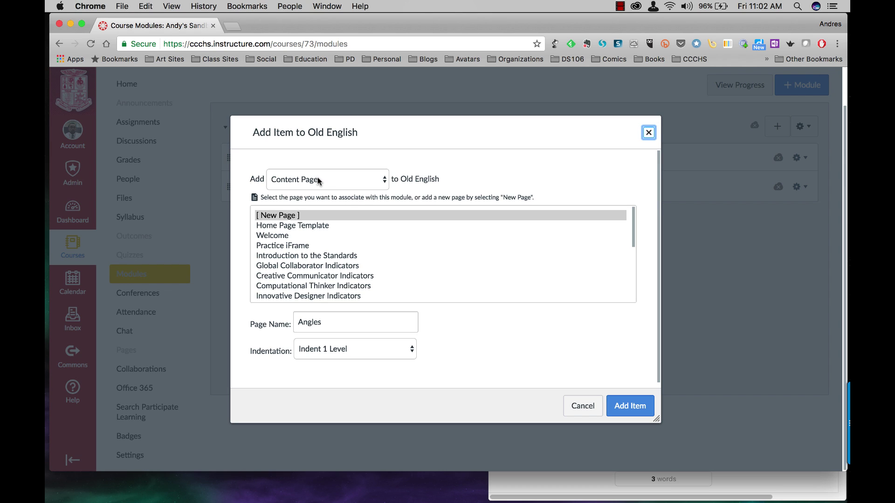
{"action": "left_click", "coordinate": [293, 215]}
{"action": "left_click_drag", "start_coordinate": [323, 321], "coordinate": [292, 321]}
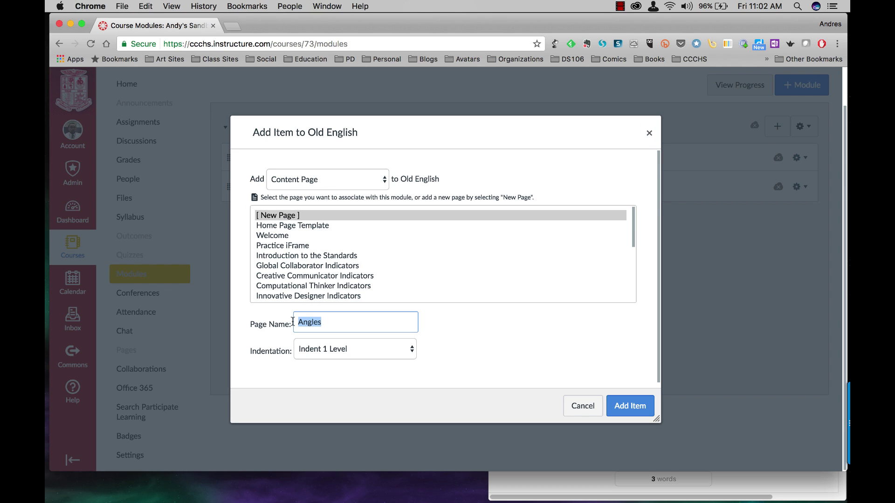
{"action": "type", "text": "Saxons"}
{"action": "left_click", "coordinate": [621, 405]}
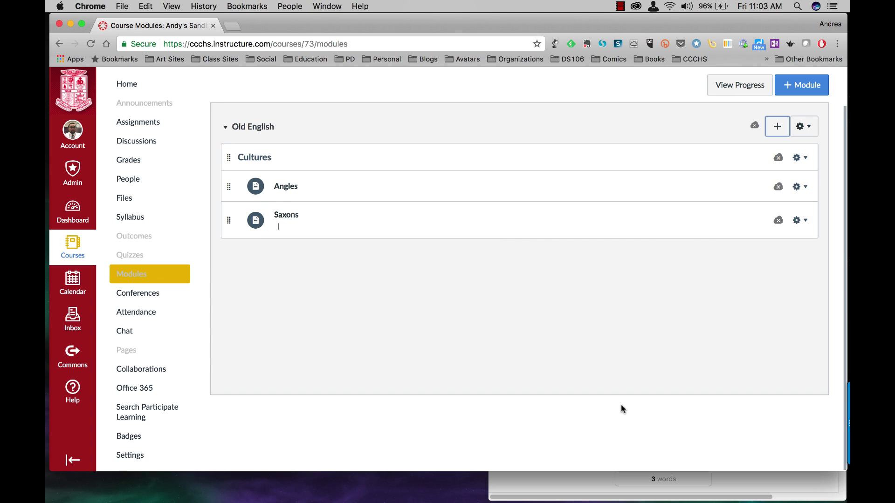
{"action": "left_click", "coordinate": [779, 129]}
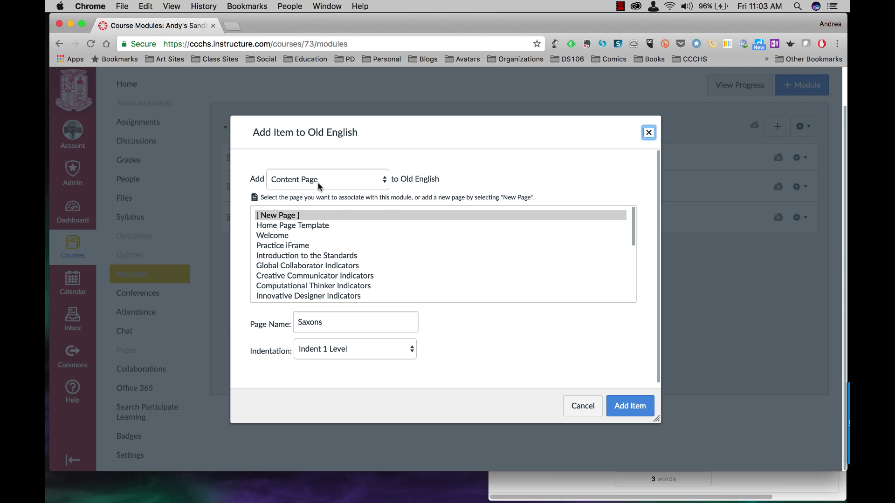
{"action": "left_click", "coordinate": [282, 218]}
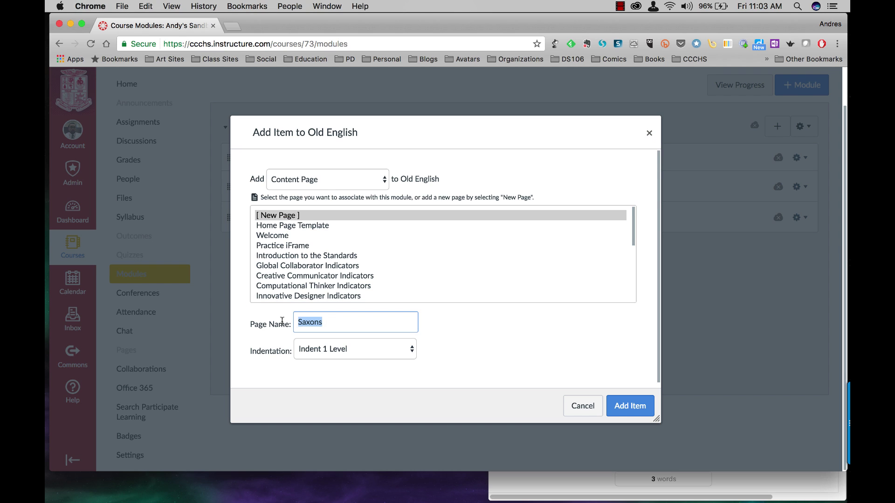
{"action": "type", "text": "Jutes"}
{"action": "left_click", "coordinate": [622, 406]}
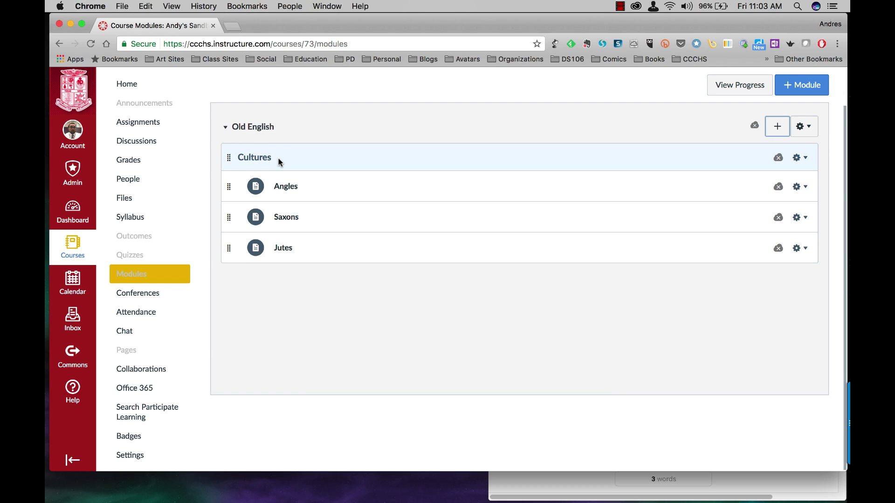
{"action": "left_click", "coordinate": [292, 189]}
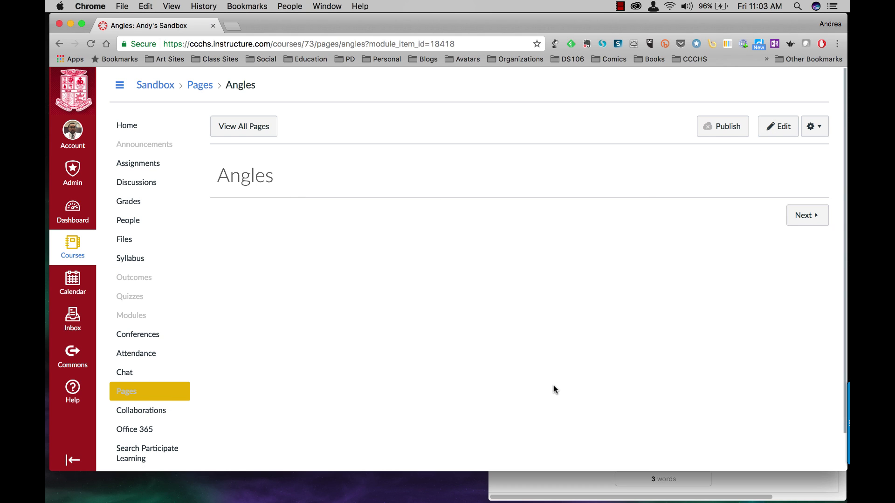
{"action": "left_click", "coordinate": [60, 44]}
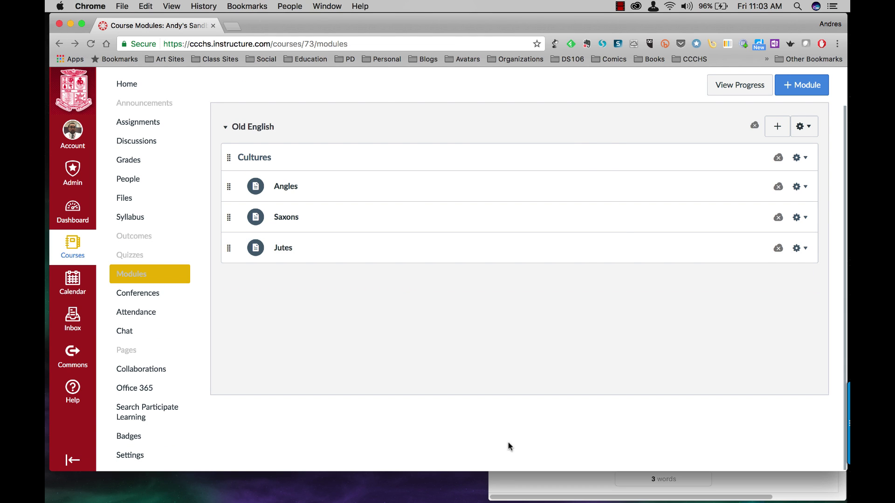
{"action": "left_click", "coordinate": [504, 482]}
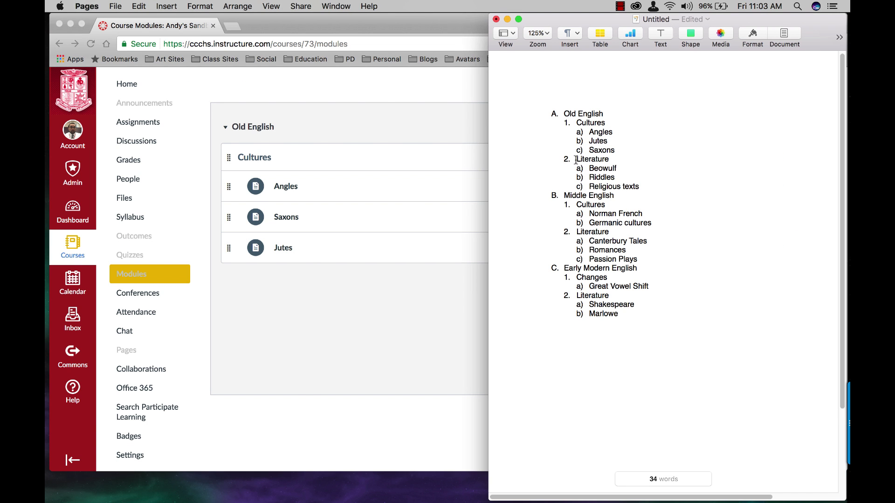
{"action": "left_click_drag", "start_coordinate": [576, 160], "coordinate": [615, 160]}
{"action": "left_click_drag", "start_coordinate": [588, 168], "coordinate": [640, 184]}
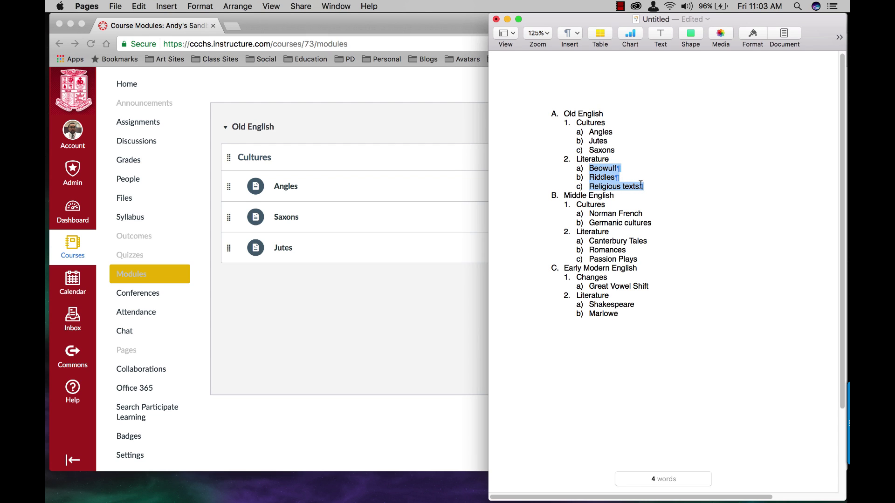
{"action": "left_click", "coordinate": [355, 344]}
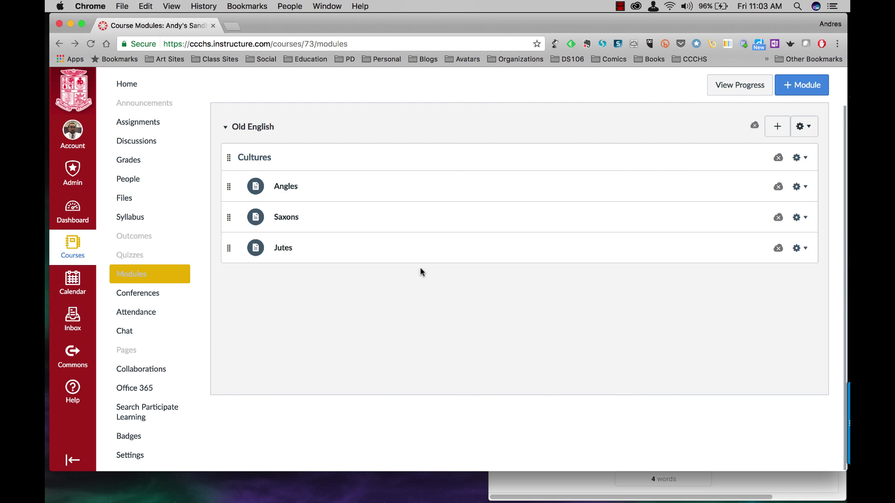
Step: Add a 'Literature' text header set to Don't Indent after Jutes in Old English
{"action": "left_click", "coordinate": [777, 130]}
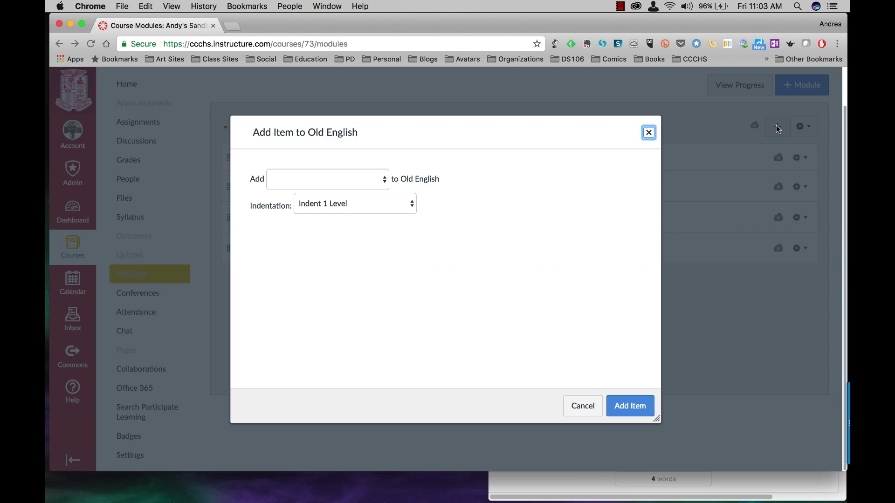
{"action": "left_click", "coordinate": [385, 180]}
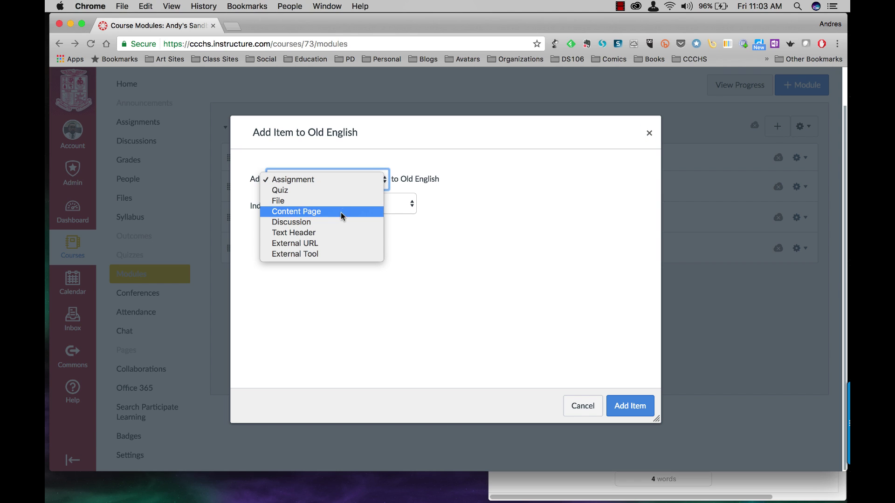
{"action": "left_click", "coordinate": [335, 234]}
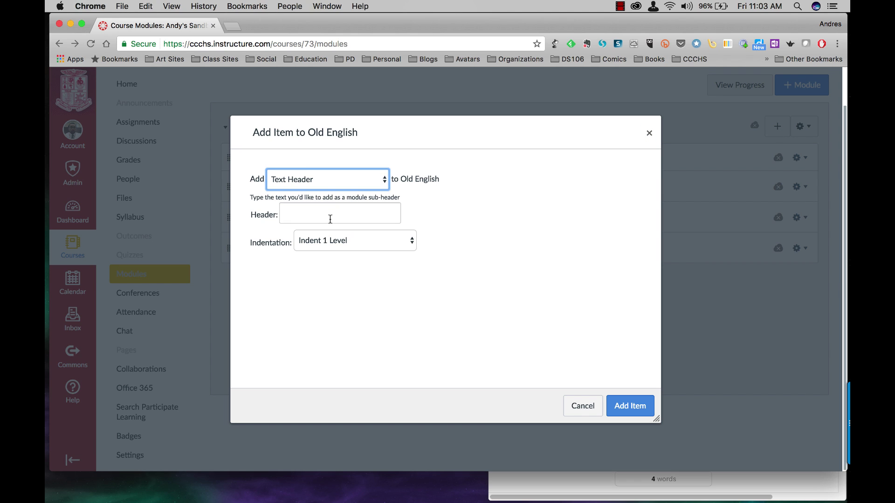
{"action": "left_click", "coordinate": [331, 211]}
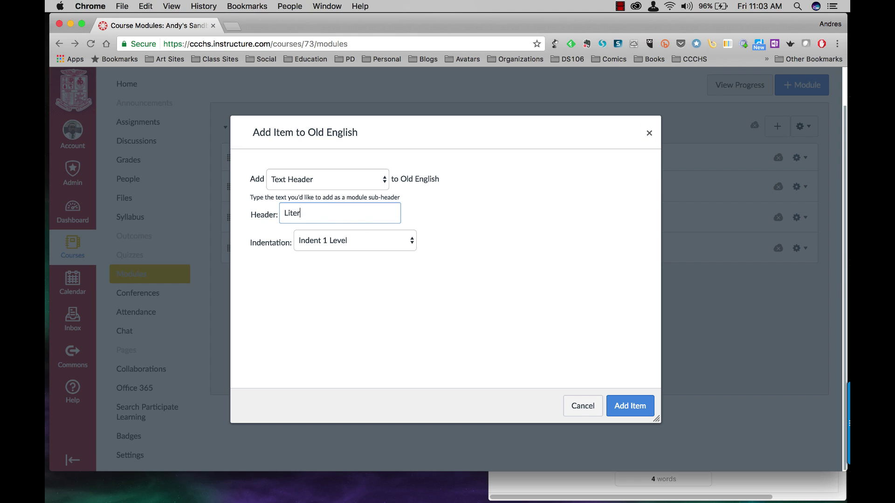
{"action": "type", "text": "Literature"}
{"action": "left_click", "coordinate": [331, 241]}
{"action": "left_click", "coordinate": [331, 240]}
{"action": "left_click", "coordinate": [331, 242]}
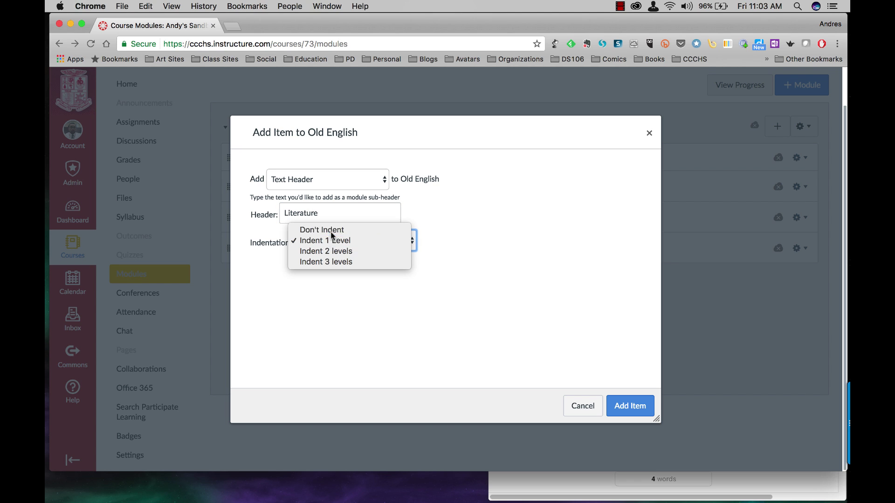
{"action": "left_click", "coordinate": [332, 230]}
{"action": "left_click", "coordinate": [630, 408]}
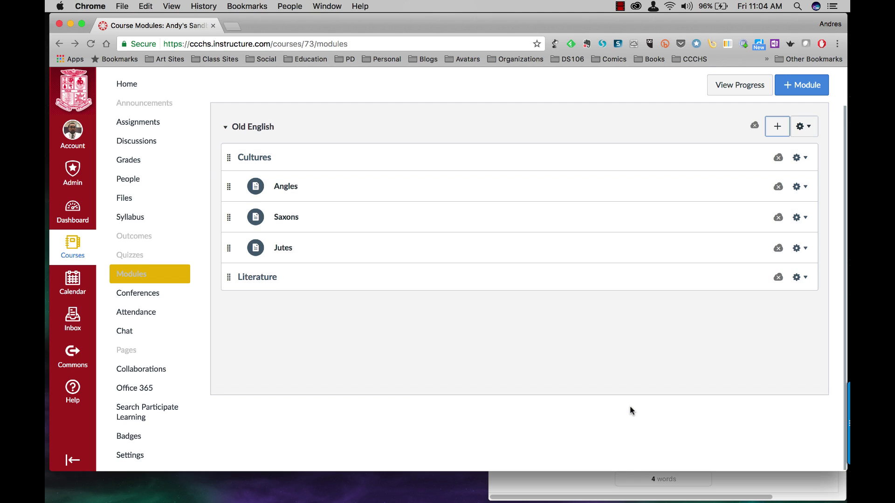
Step: Add a new Beowulf content page, indented one level, under Literature
{"action": "left_click", "coordinate": [778, 127]}
{"action": "left_click", "coordinate": [384, 179]}
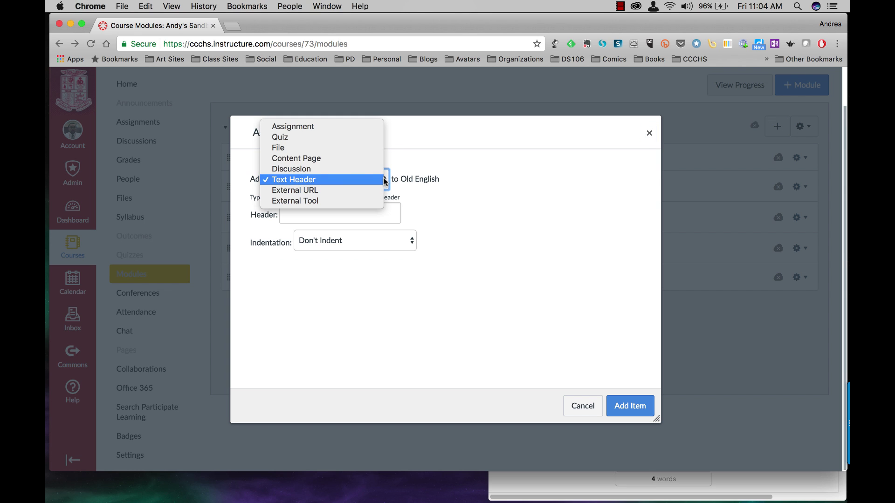
{"action": "left_click", "coordinate": [352, 159]}
{"action": "left_click", "coordinate": [285, 216]}
{"action": "double_click", "coordinate": [299, 321]}
{"action": "type", "text": "Beowulf"}
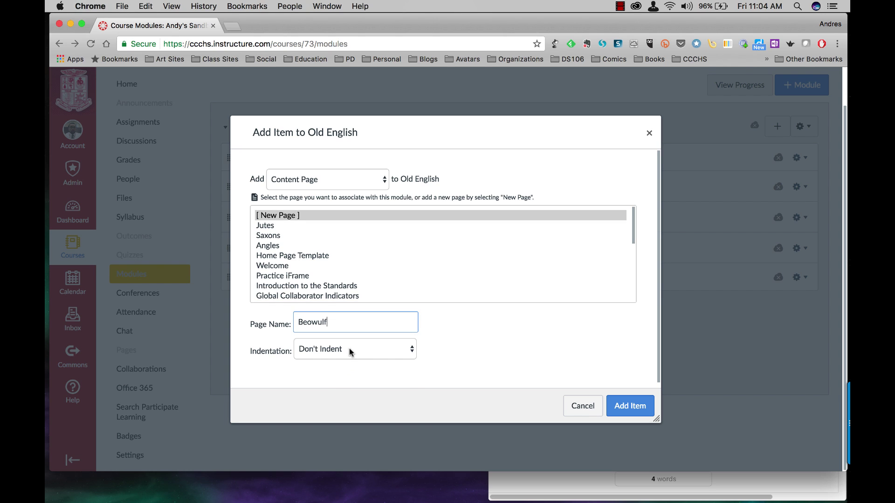
{"action": "left_click", "coordinate": [350, 351]}
{"action": "left_click", "coordinate": [350, 360]}
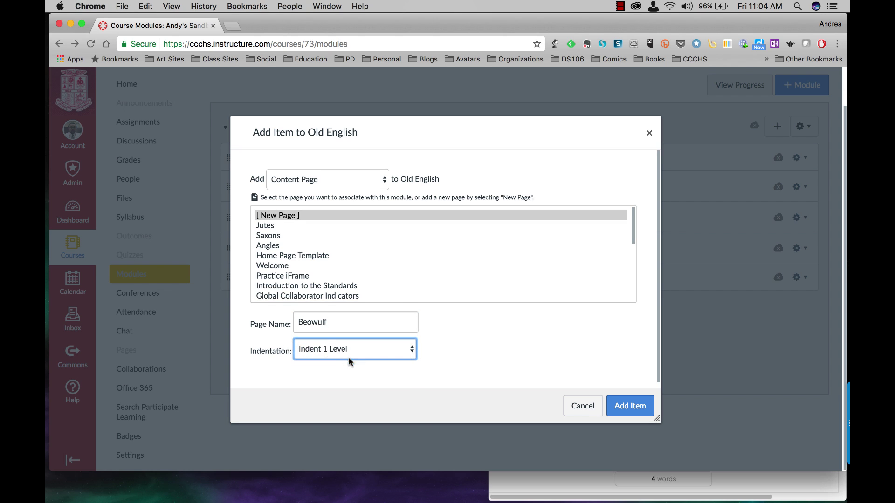
{"action": "left_click", "coordinate": [622, 406]}
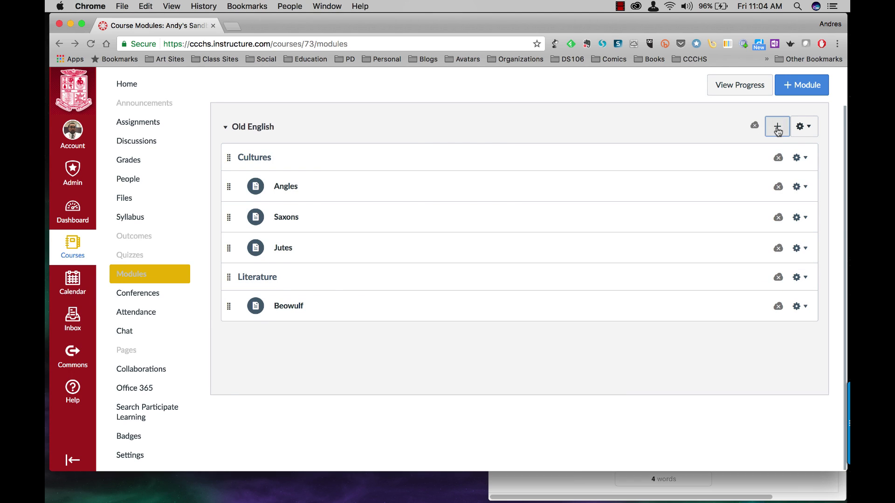
Step: Add new indented pages Riddles and Religious Texts after Beowulf
{"action": "left_click", "coordinate": [776, 125]}
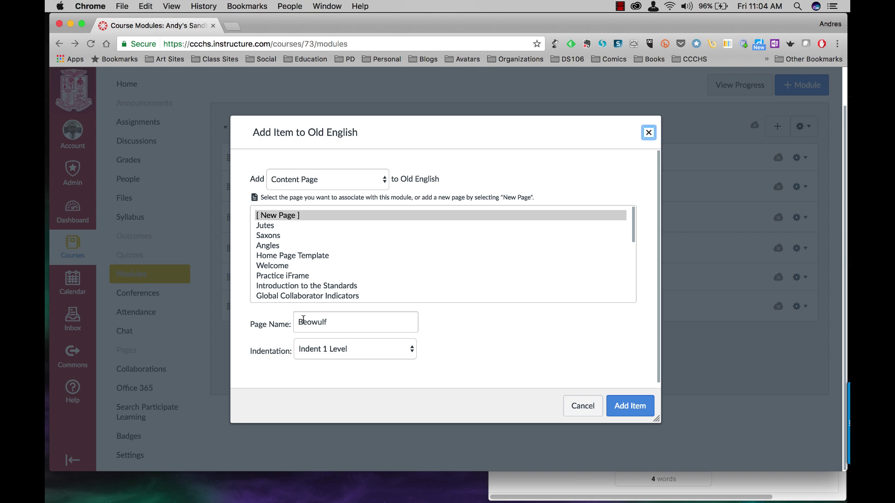
{"action": "left_click_drag", "start_coordinate": [328, 322], "coordinate": [281, 315]}
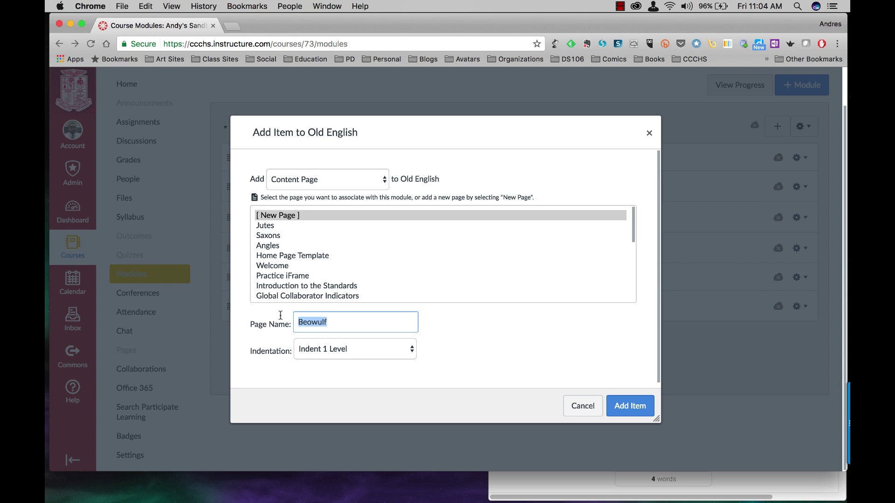
{"action": "type", "text": "Riddle"}
{"action": "left_click", "coordinate": [626, 402]}
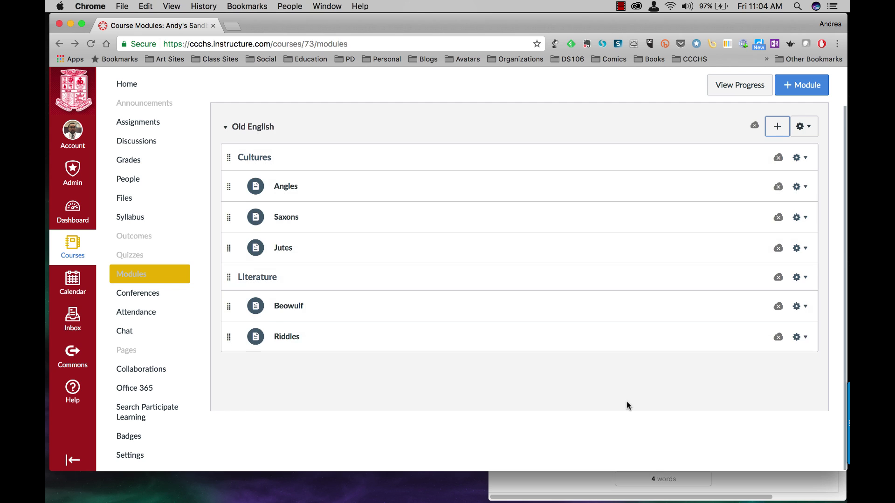
{"action": "left_click", "coordinate": [777, 126]}
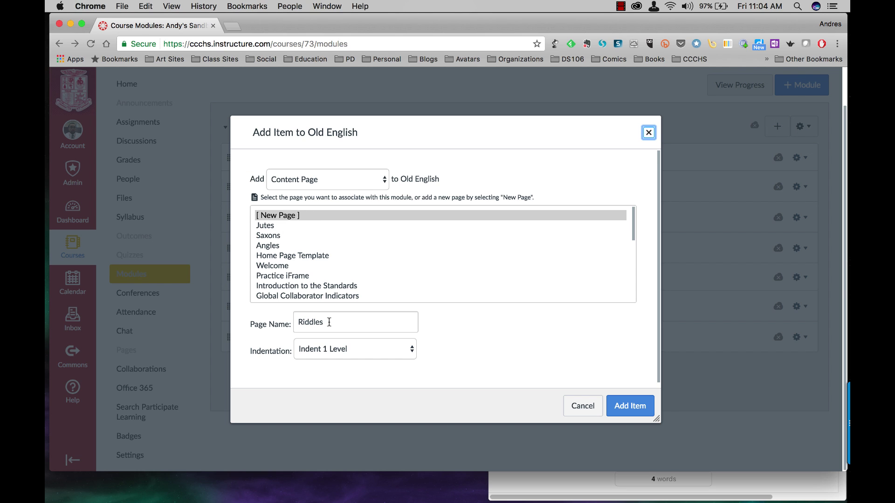
{"action": "left_click_drag", "start_coordinate": [327, 324], "coordinate": [284, 316]}
{"action": "type", "text": "Religious Text"}
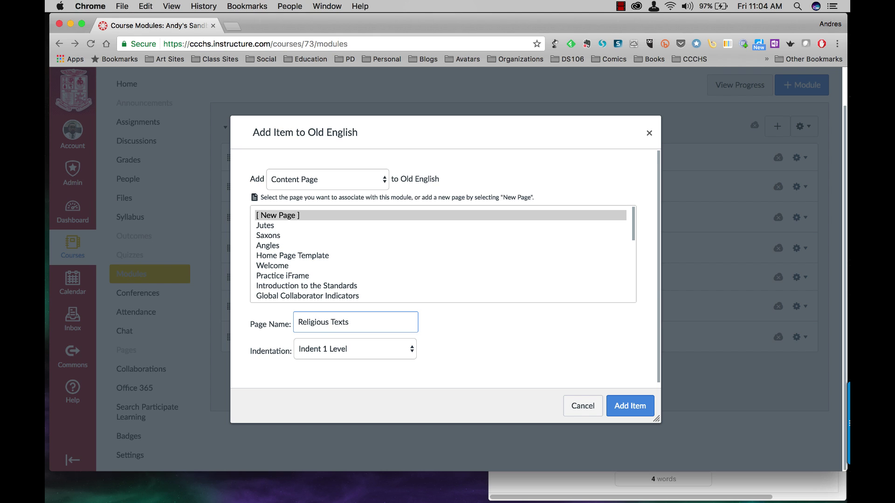
{"action": "left_click", "coordinate": [631, 405]}
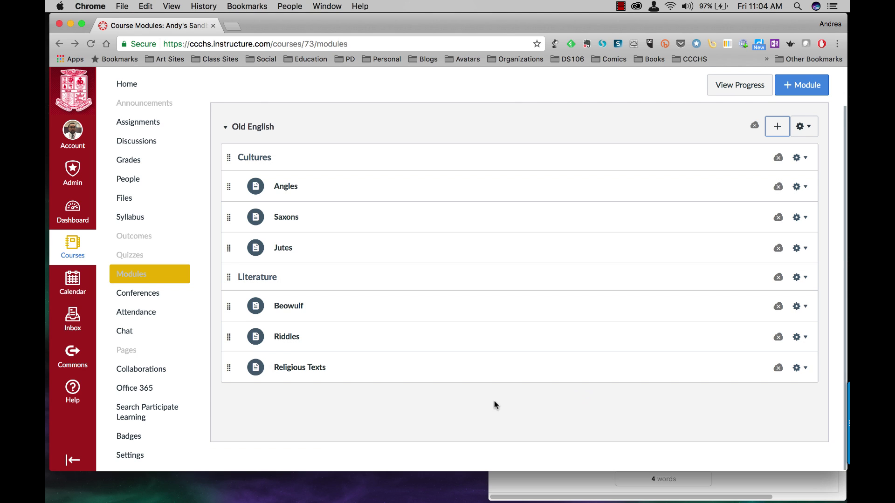
Step: Collapse the Old English module after briefly re-expanding it to check its items
{"action": "left_click", "coordinate": [226, 128]}
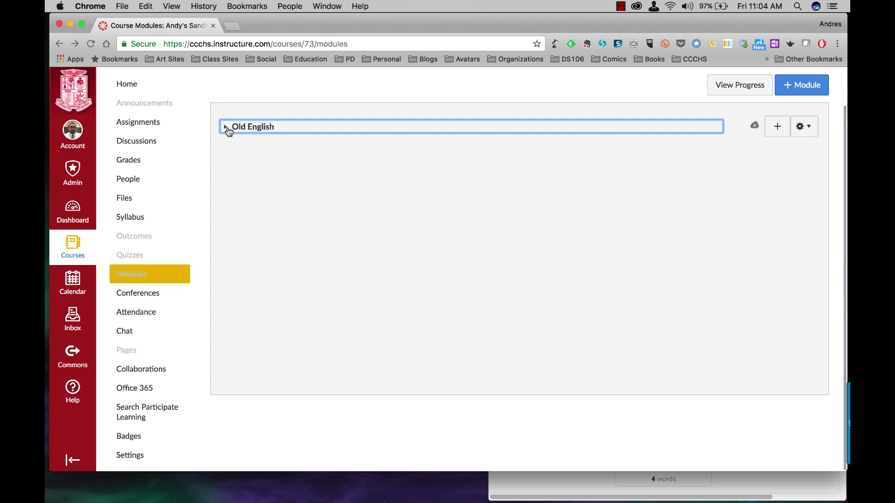
{"action": "left_click", "coordinate": [225, 127]}
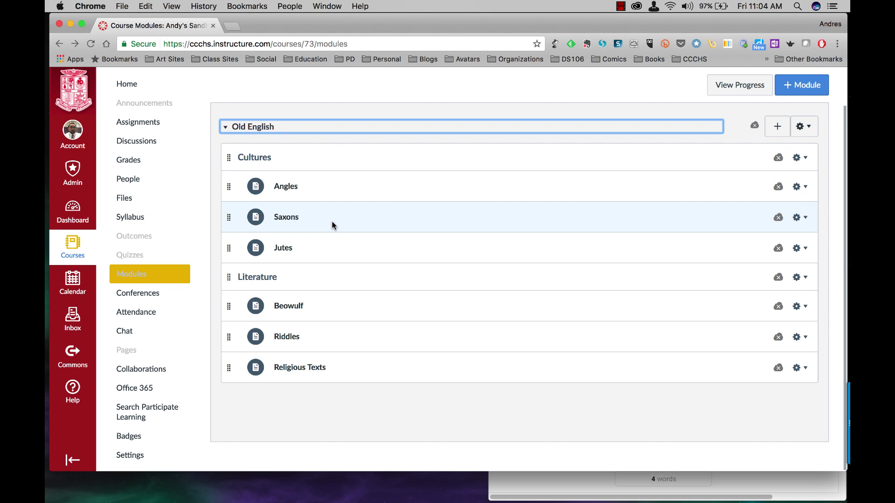
{"action": "left_click", "coordinate": [225, 129]}
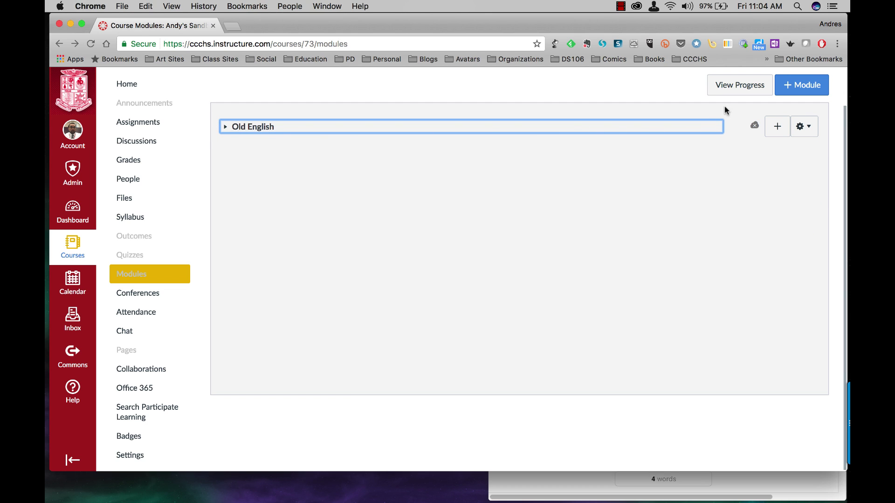
Step: Create a Middle English module with Old English as its prerequisite
{"action": "left_click", "coordinate": [802, 92]}
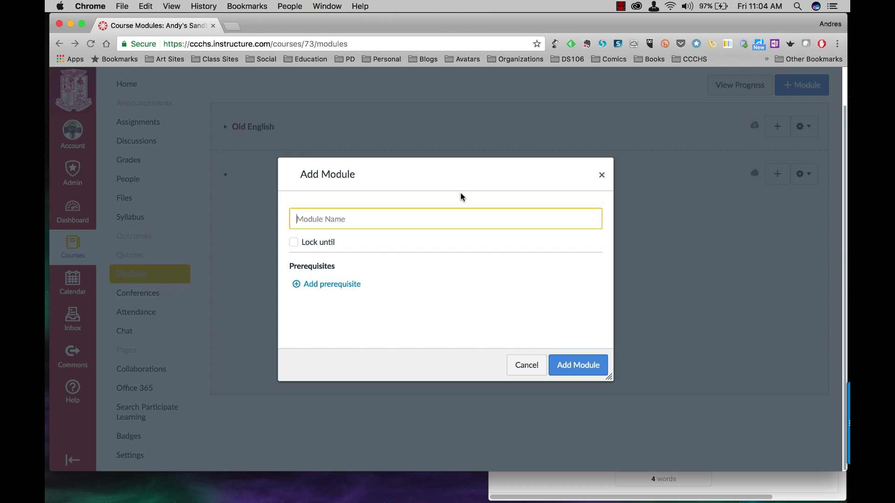
{"action": "type", "text": "Middle English"}
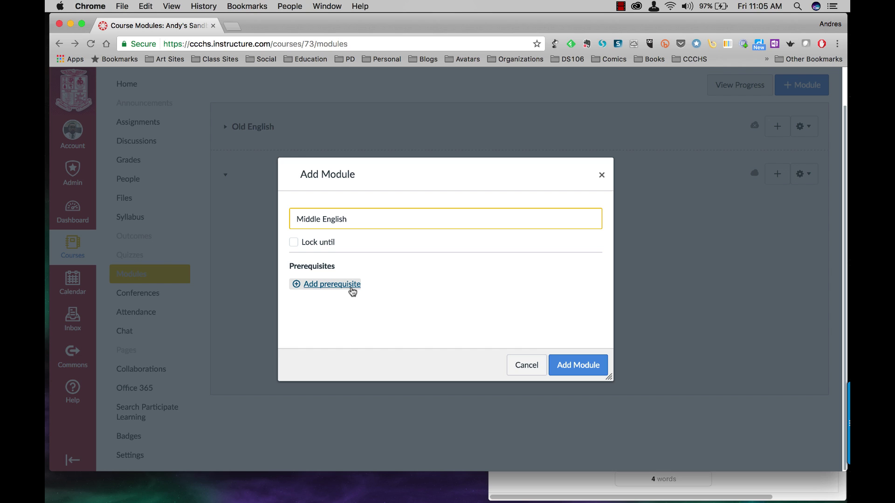
{"action": "left_click", "coordinate": [351, 288]}
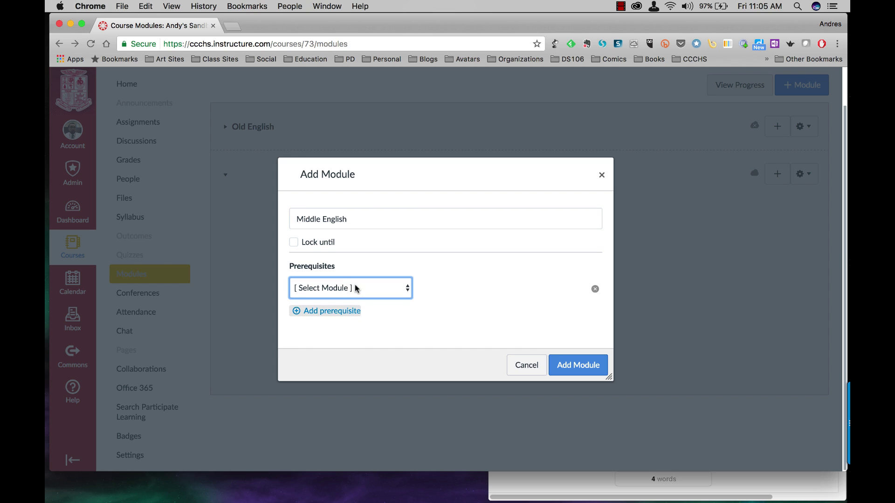
{"action": "left_click", "coordinate": [406, 289]}
{"action": "left_click", "coordinate": [388, 301]}
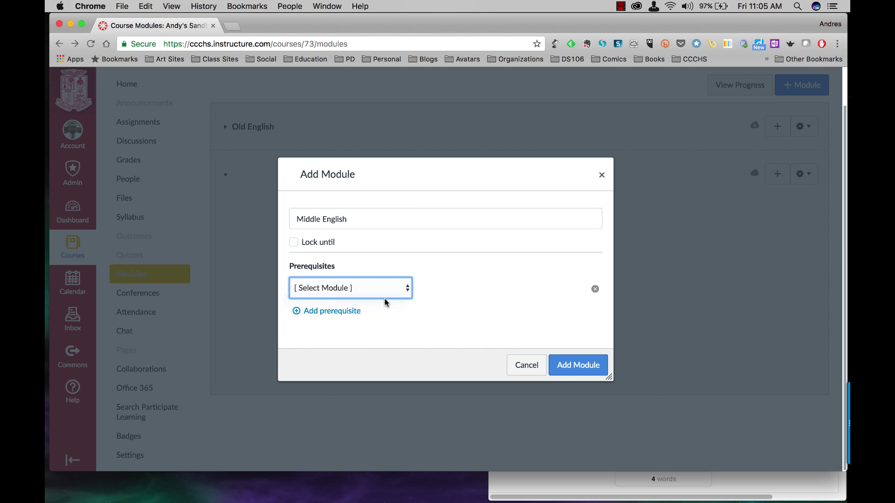
{"action": "left_click", "coordinate": [551, 362]}
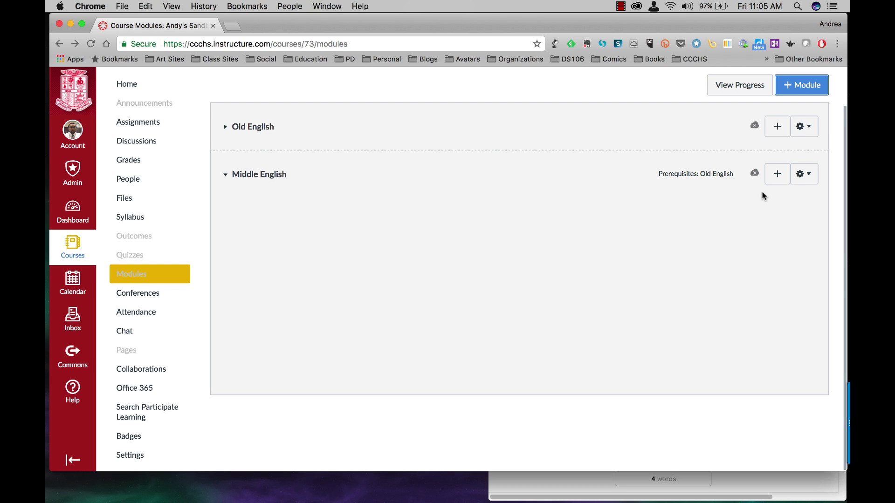
Step: Add a Cultures text header with Don't Indent as Middle English's first item
{"action": "left_click", "coordinate": [777, 174]}
{"action": "left_click", "coordinate": [366, 182]}
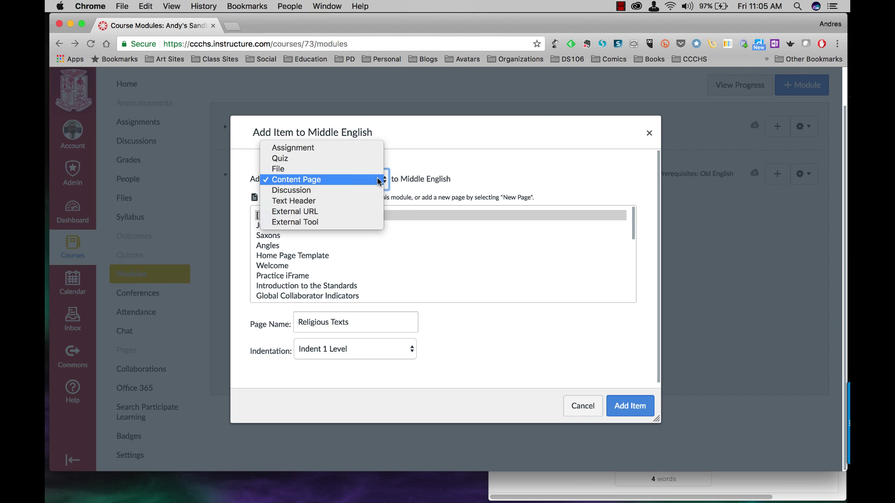
{"action": "left_click", "coordinate": [350, 201]}
{"action": "left_click", "coordinate": [318, 214]}
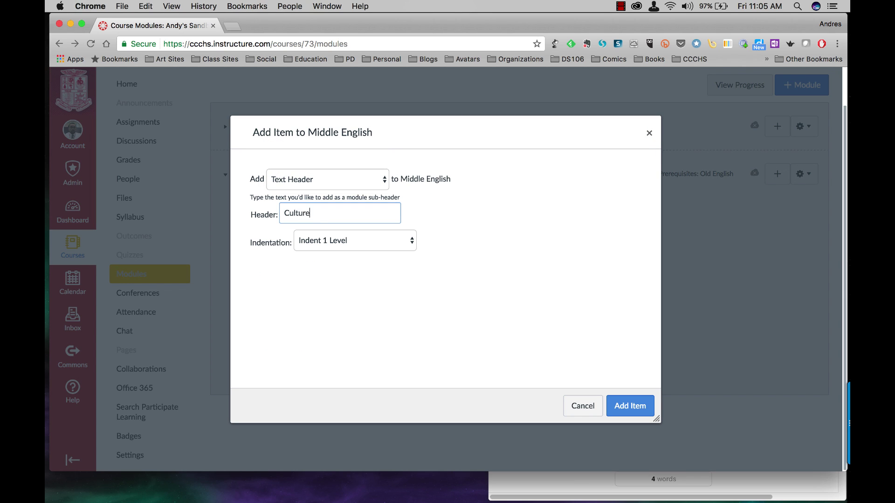
{"action": "left_click", "coordinate": [313, 241]}
{"action": "left_click", "coordinate": [313, 231]}
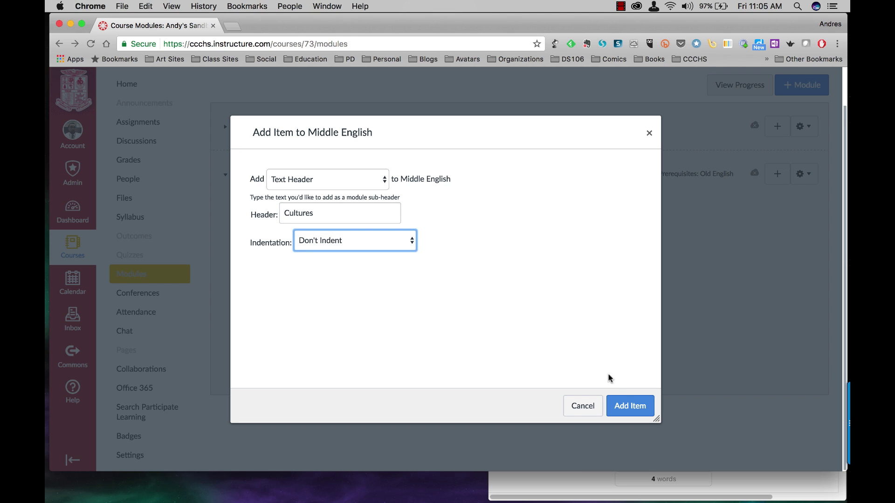
{"action": "left_click", "coordinate": [629, 406]}
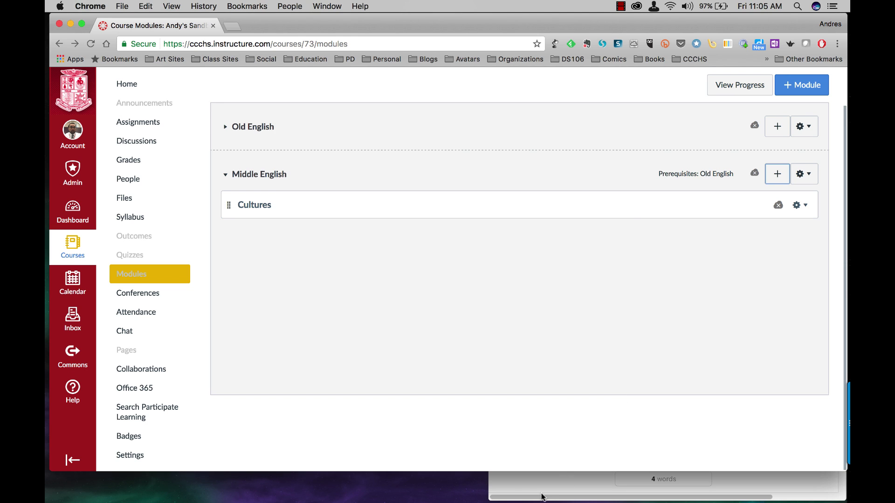
Step: Review the Middle English part of the Pages outline, then start adding another Middle English item
{"action": "left_click", "coordinate": [518, 484]}
{"action": "left_click", "coordinate": [517, 484]}
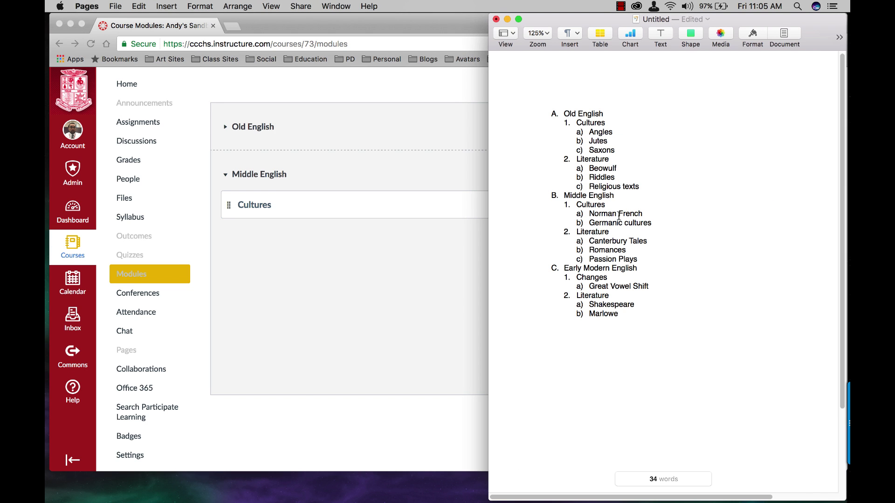
{"action": "left_click", "coordinate": [320, 325]}
{"action": "left_click", "coordinate": [777, 173]}
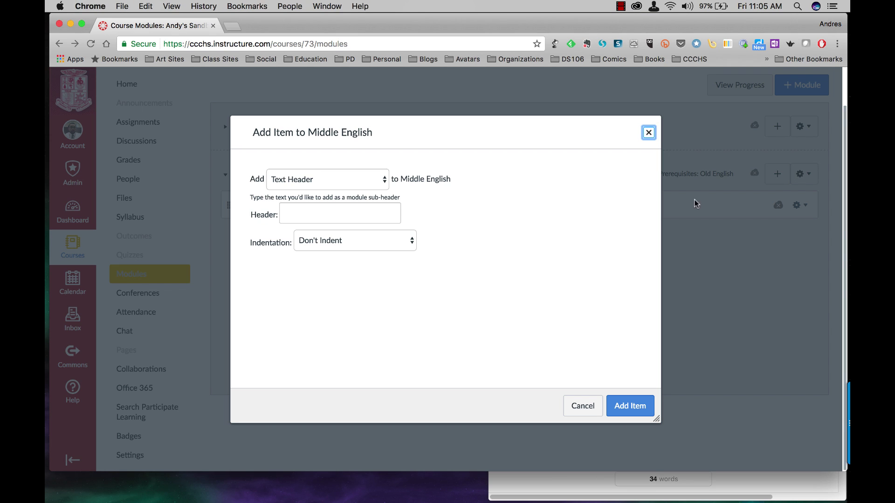
Step: Add a Norman French content page to Middle English, indented one level
{"action": "left_click", "coordinate": [308, 179]}
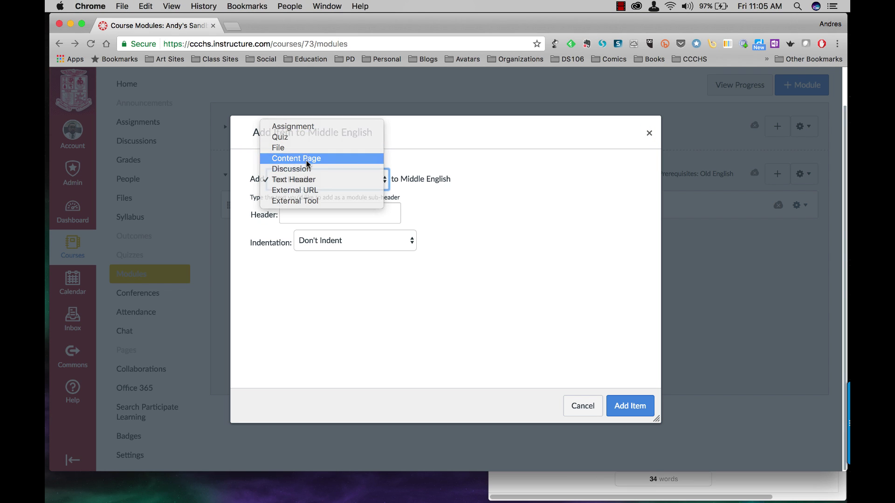
{"action": "left_click", "coordinate": [306, 159]}
{"action": "left_click_drag", "start_coordinate": [358, 323], "coordinate": [298, 321]}
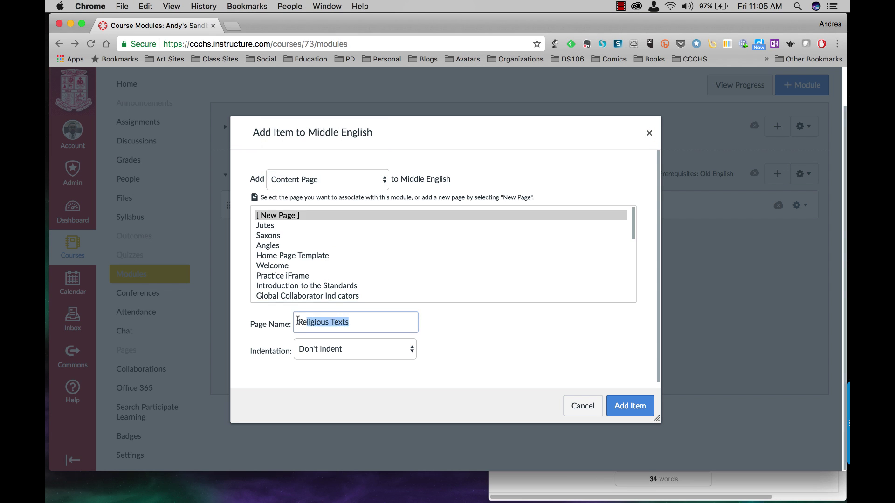
{"action": "type", "text": "Norman French"}
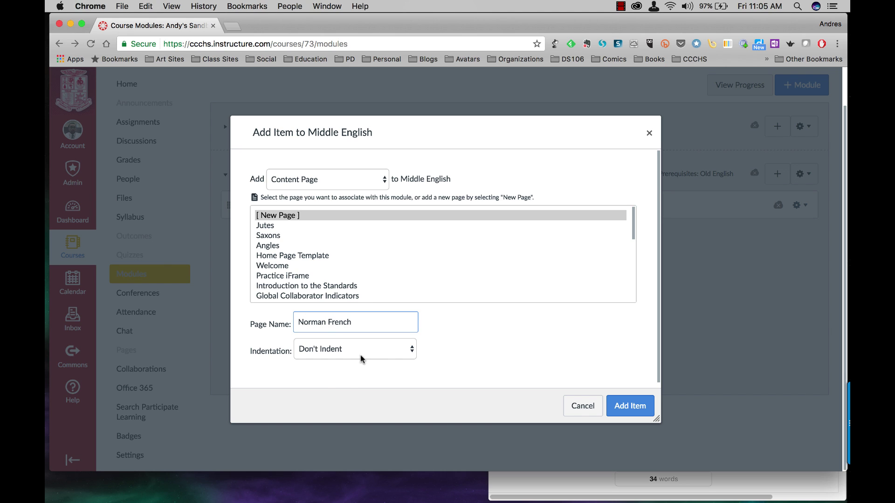
{"action": "left_click", "coordinate": [359, 355]}
{"action": "left_click", "coordinate": [357, 360]}
{"action": "left_click", "coordinate": [625, 409]}
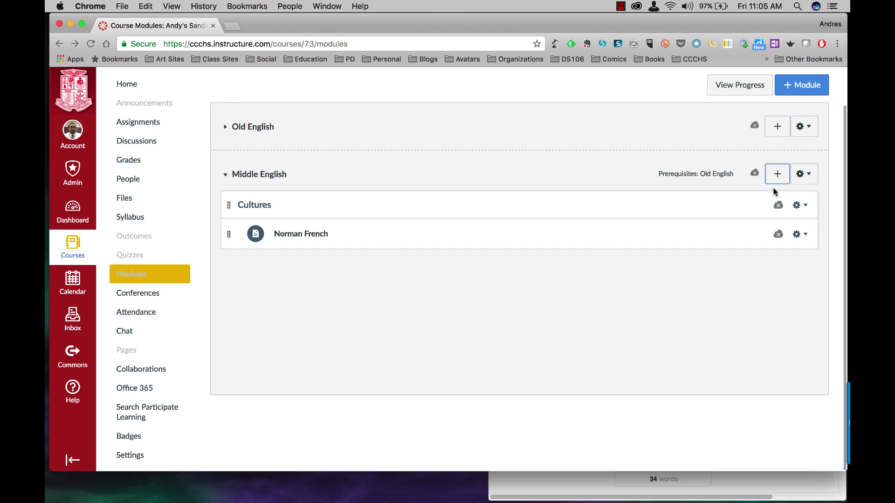
Step: Add a Germanic content page below Norman French in the Middle English module
{"action": "left_click", "coordinate": [777, 175]}
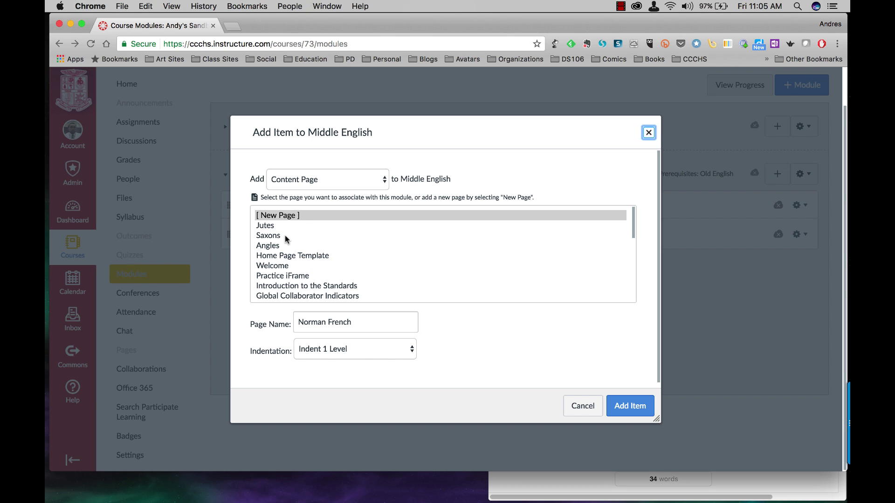
{"action": "left_click_drag", "start_coordinate": [359, 320], "coordinate": [258, 320]}
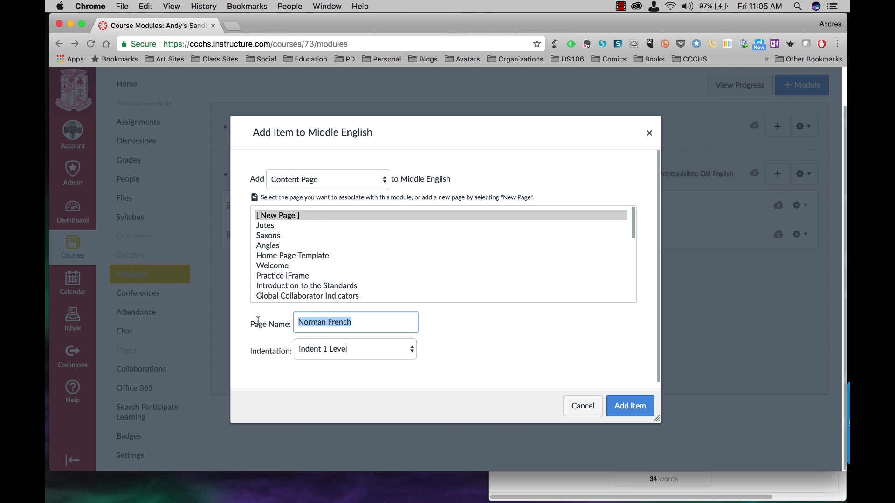
{"action": "type", "text": "Gelrma"}
{"action": "key", "text": "BackSpace"}
{"action": "key", "text": "BackSpace"}
{"action": "key", "text": "BackSpace"}
{"action": "key", "text": "BackSpace"}
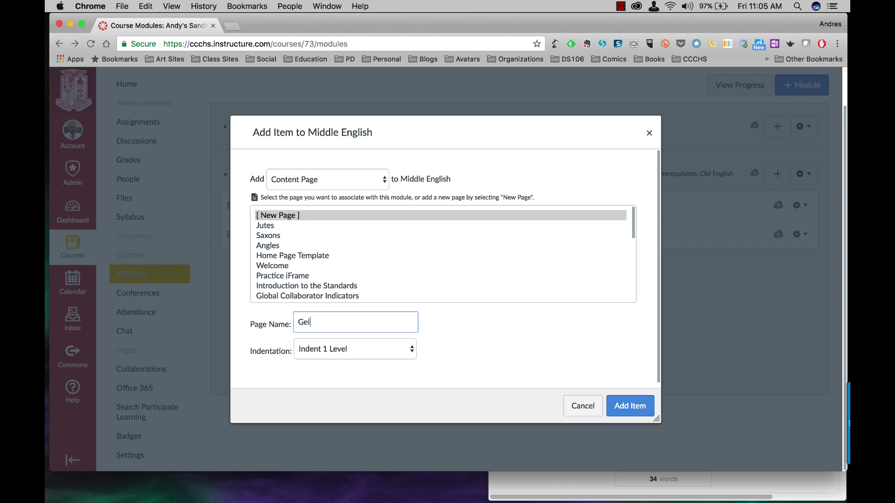
{"action": "key", "text": "BackSpace"}
{"action": "type", "text": "rmanic"}
{"action": "left_click", "coordinate": [622, 405]}
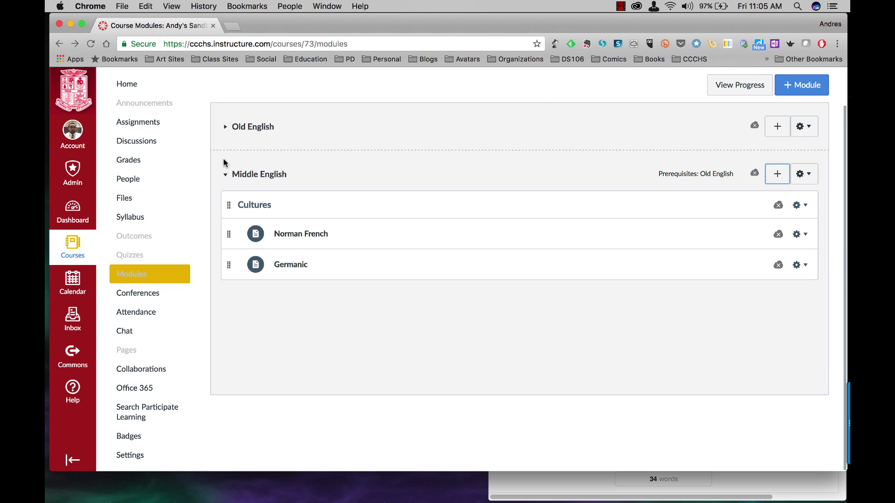
Step: Collapse Middle English, expand Old English, and move Jutes to the top of the Cultures pages
{"action": "left_click", "coordinate": [226, 175]}
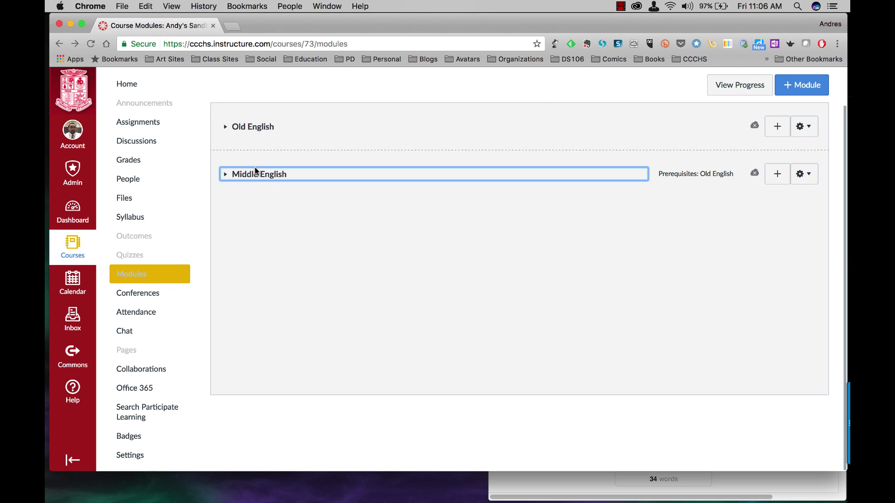
{"action": "left_click", "coordinate": [228, 129]}
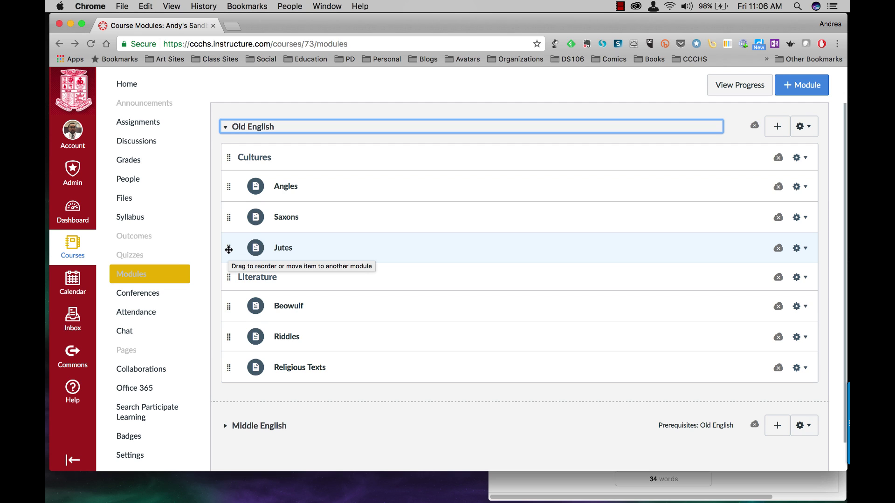
{"action": "left_click_drag", "start_coordinate": [229, 249], "coordinate": [229, 236]}
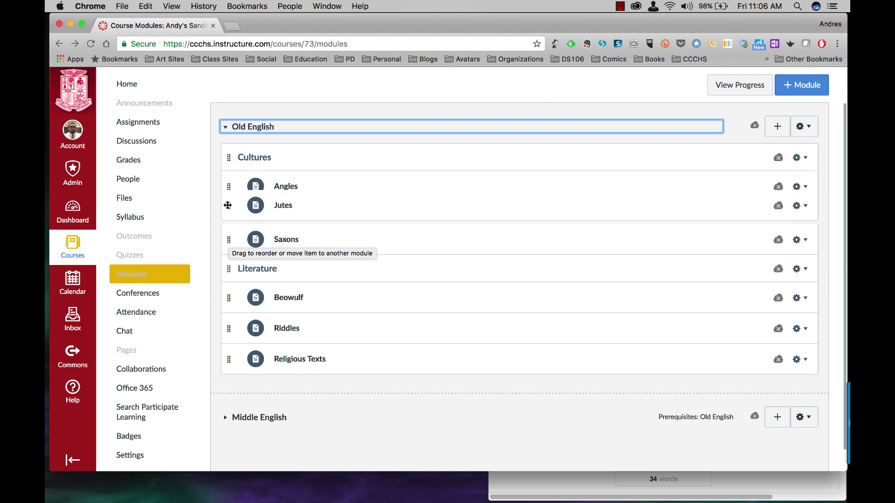
{"action": "left_click_drag", "start_coordinate": [227, 203], "coordinate": [226, 185]}
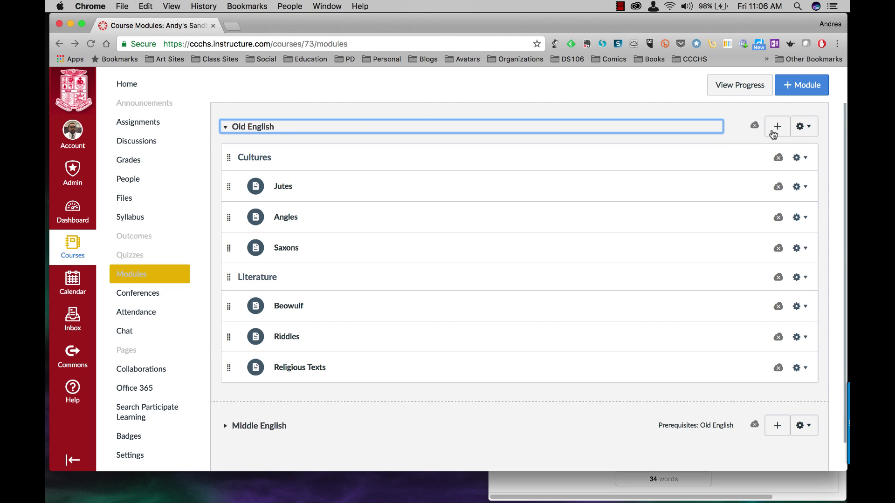
{"action": "left_click", "coordinate": [812, 132]}
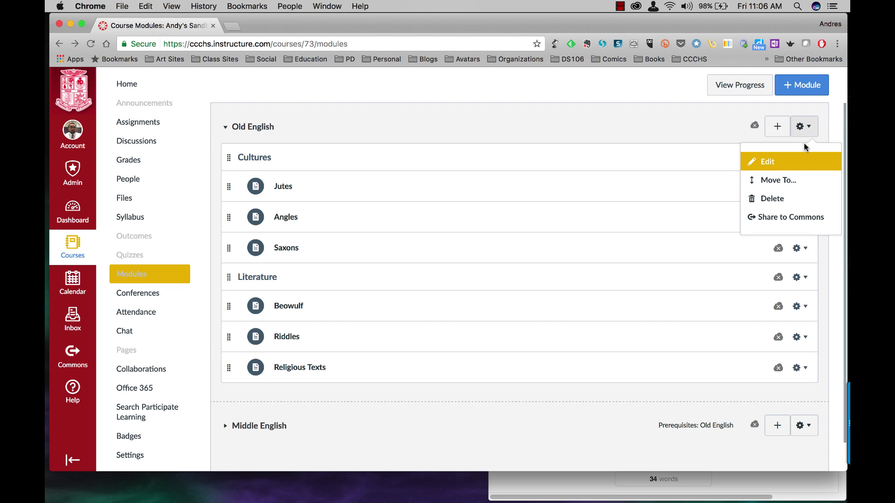
{"action": "left_click", "coordinate": [799, 163]}
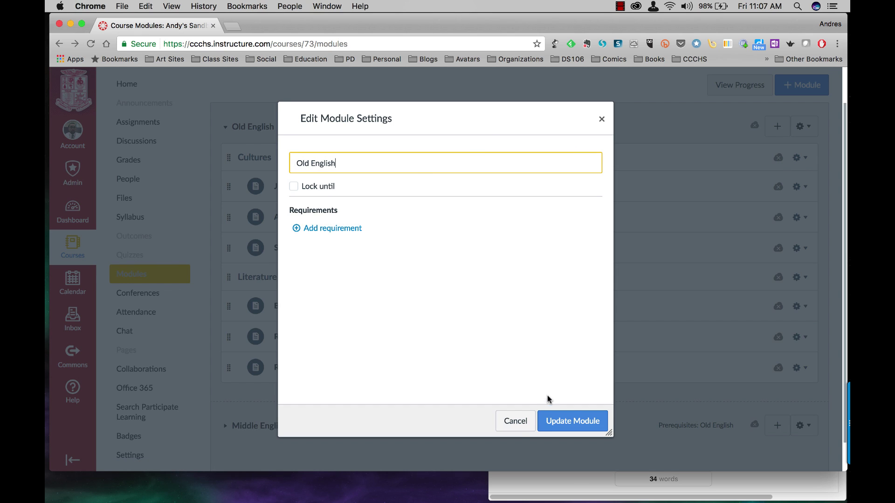
{"action": "left_click", "coordinate": [515, 421]}
{"action": "left_click", "coordinate": [808, 129]}
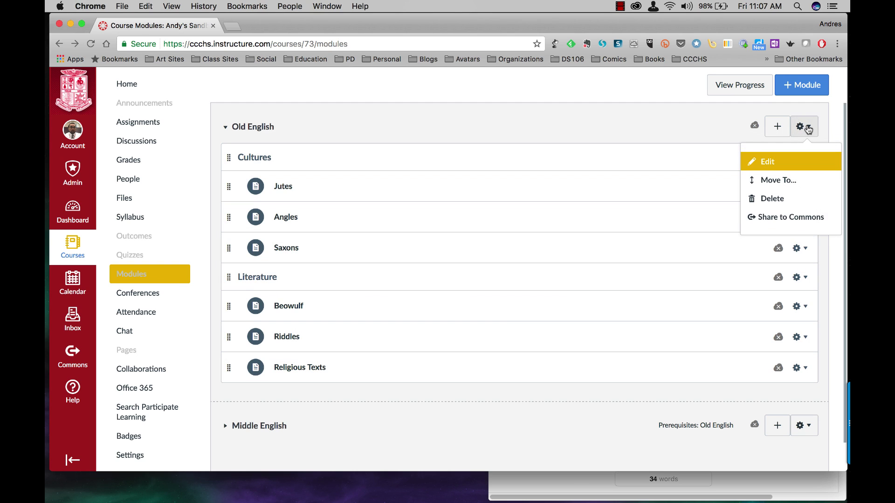
{"action": "left_click", "coordinate": [796, 181]}
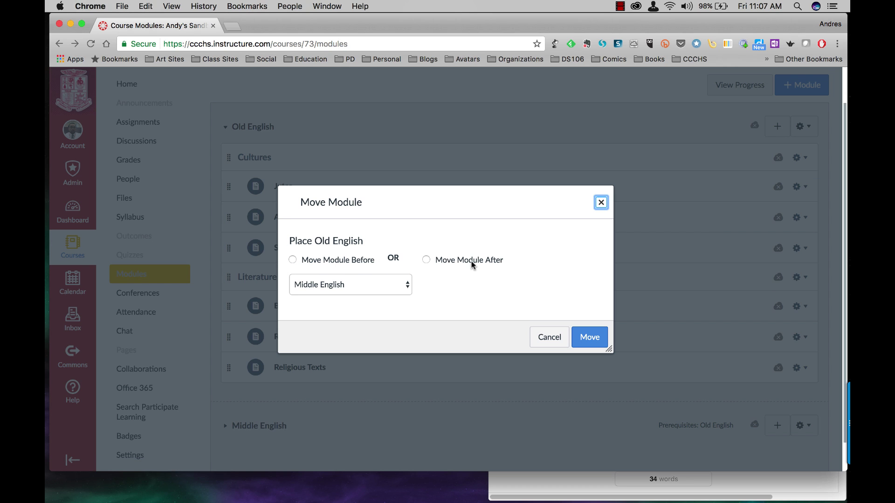
{"action": "left_click", "coordinate": [550, 337]}
{"action": "left_click", "coordinate": [802, 132]}
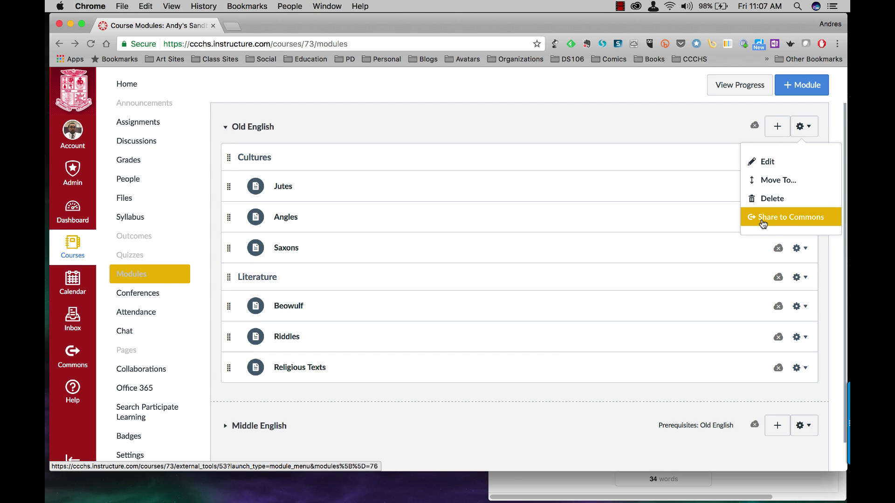
{"action": "left_click", "coordinate": [813, 133]}
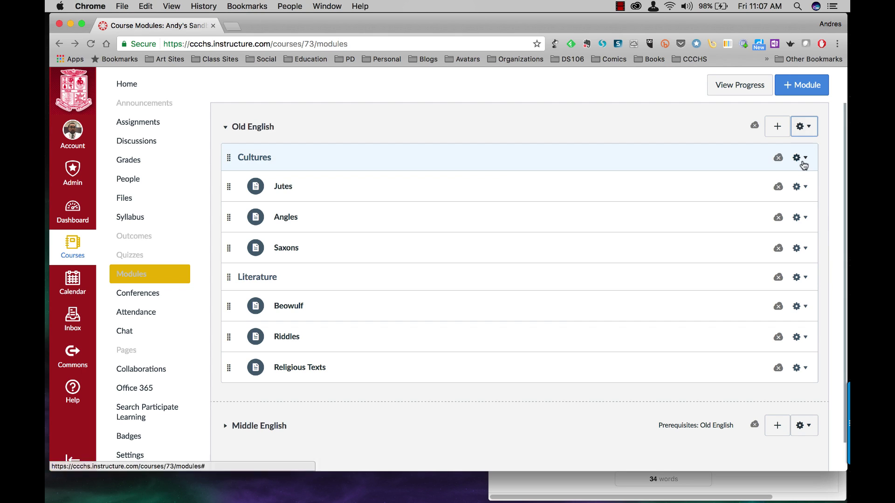
{"action": "left_click", "coordinate": [803, 186]}
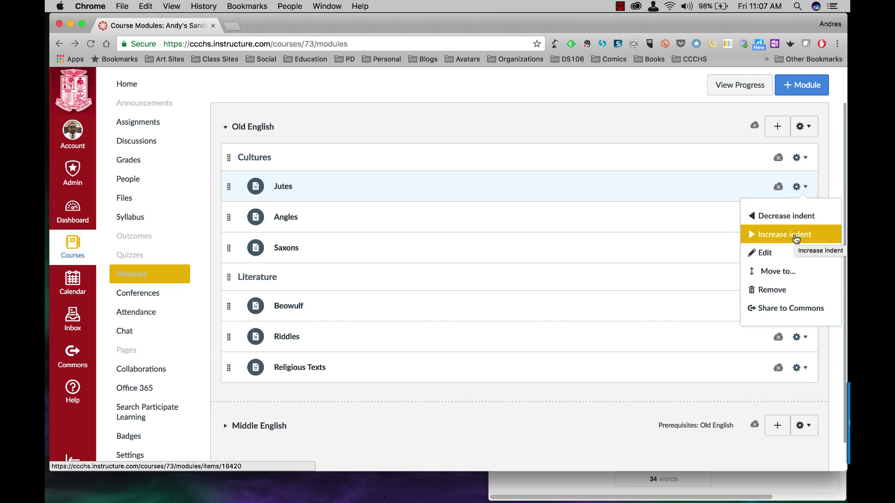
{"action": "left_click", "coordinate": [781, 271]}
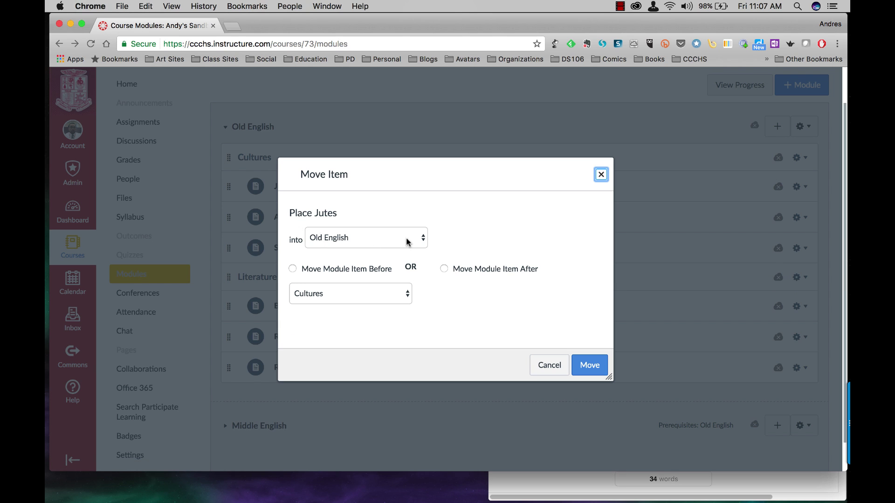
{"action": "left_click", "coordinate": [424, 238]}
{"action": "left_click", "coordinate": [425, 238]}
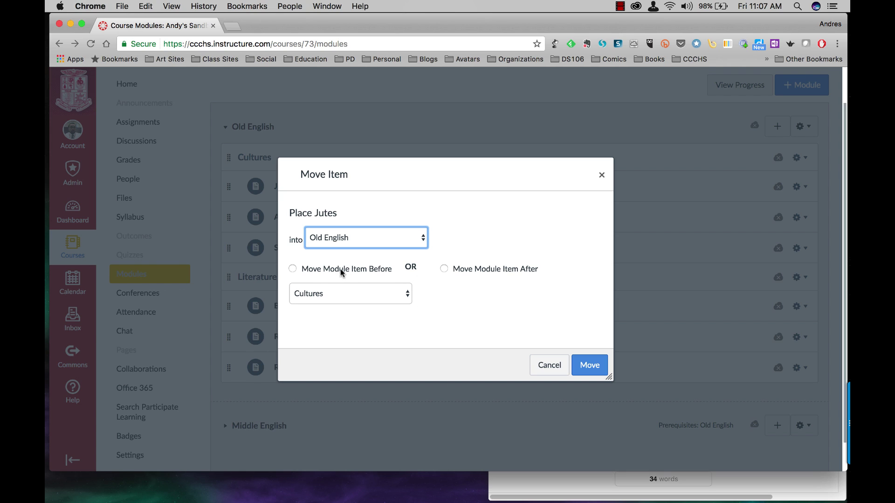
{"action": "left_click", "coordinate": [407, 294]}
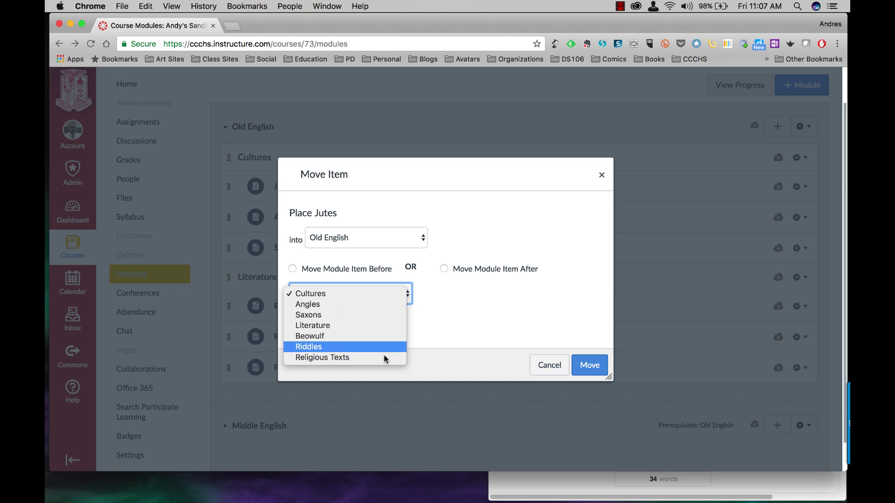
{"action": "left_click", "coordinate": [541, 371]}
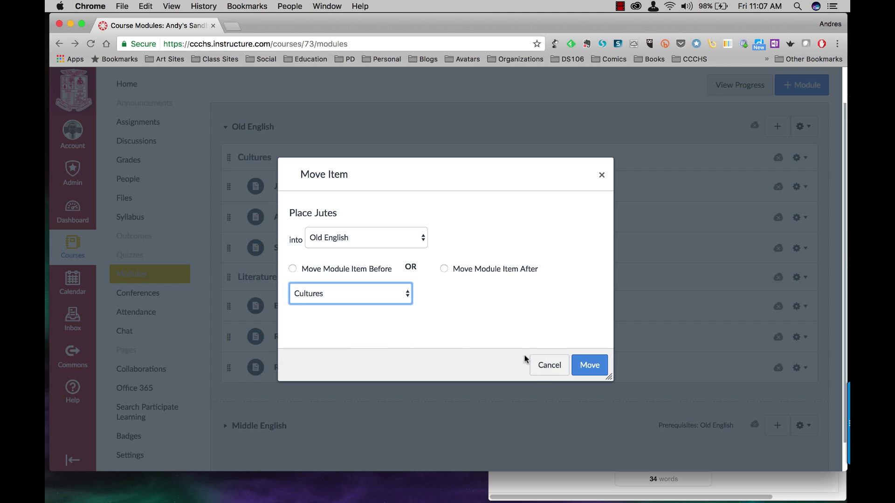
{"action": "left_click", "coordinate": [550, 365]}
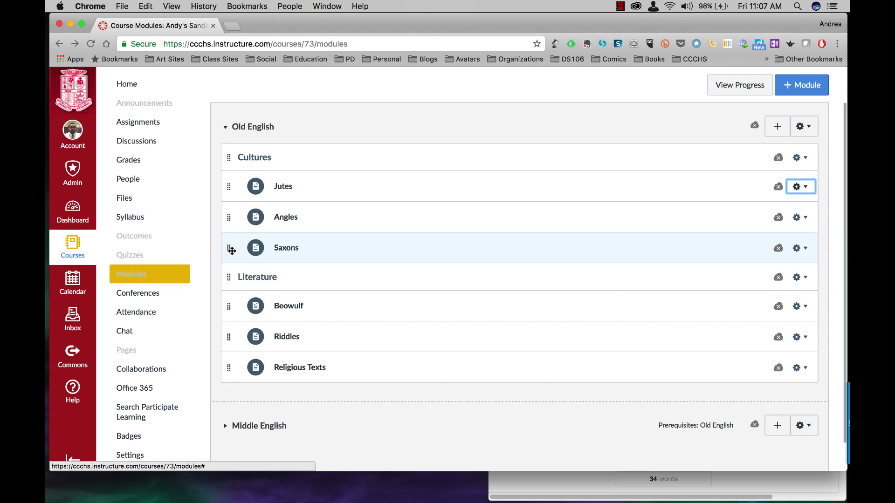
{"action": "mouse_move", "coordinate": [230, 217]}
{"action": "left_mouse_down"}
{"action": "mouse_move", "coordinate": [229, 203]}
{"action": "mouse_move", "coordinate": [228, 212]}
{"action": "left_mouse_up"}
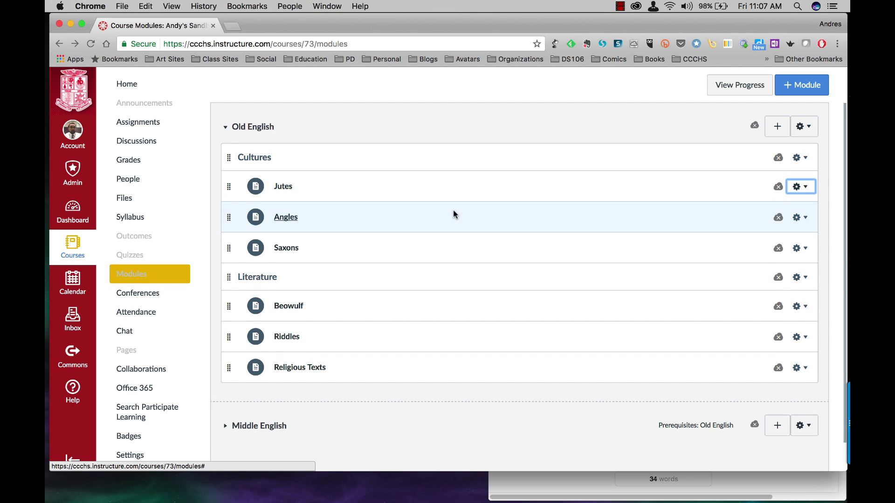
{"action": "left_click", "coordinate": [797, 186]}
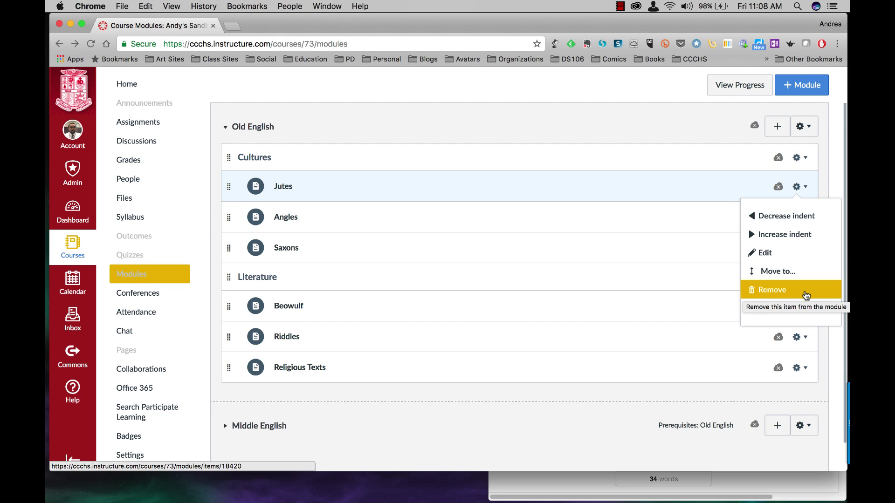
{"action": "left_click", "coordinate": [148, 350]}
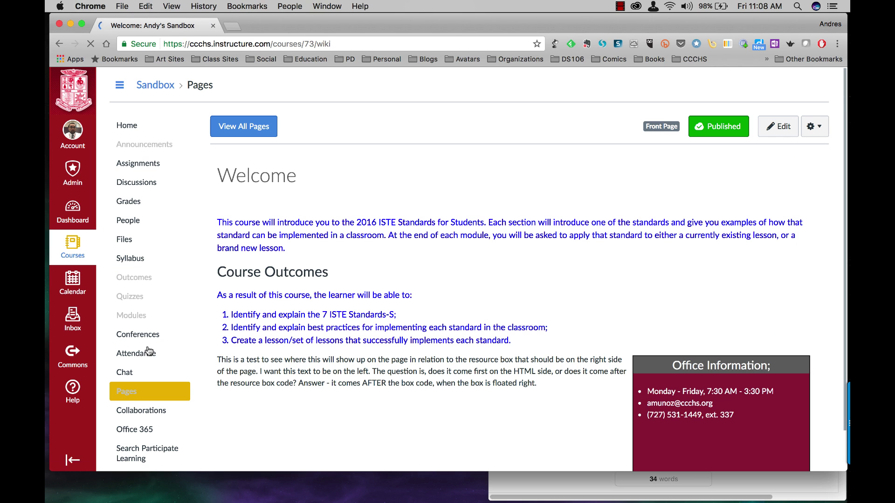
Step: Browse the course's full Pages list and the Angles page options, then return to Modules
{"action": "left_click", "coordinate": [233, 127]}
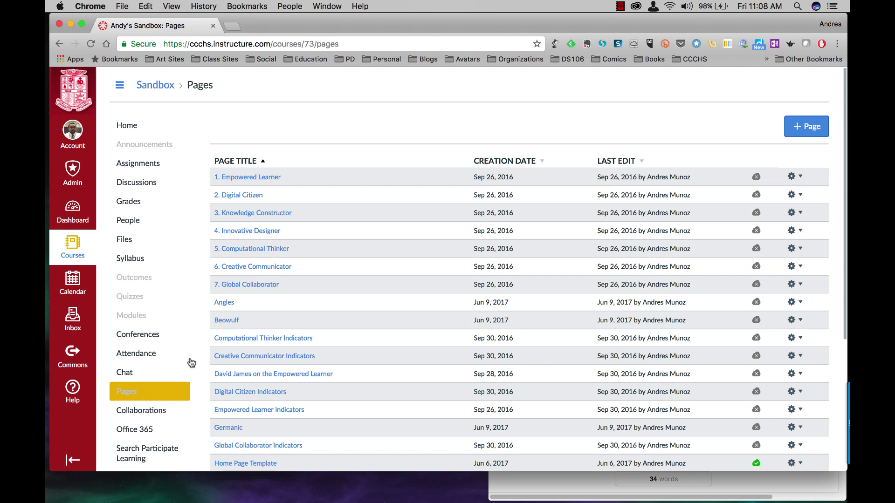
{"action": "scroll", "coordinate": [365, 304], "scroll_direction": "down", "scroll_amount": 5}
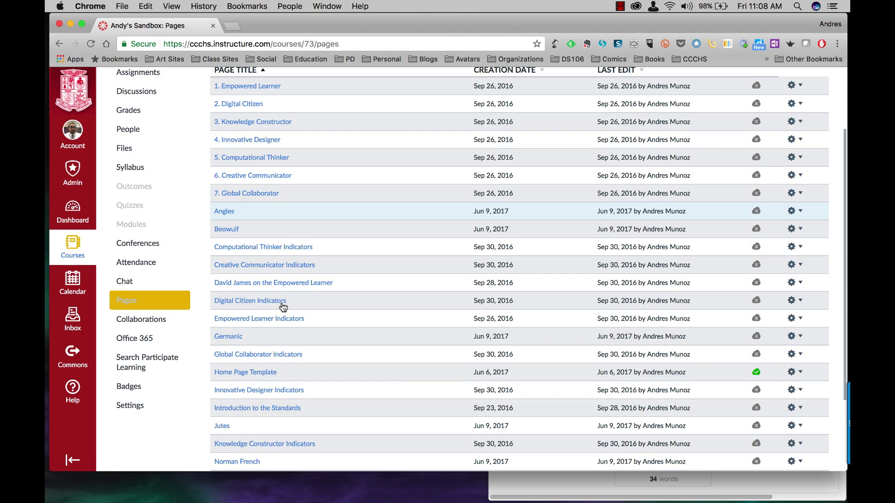
{"action": "scroll", "coordinate": [343, 306], "scroll_direction": "up", "scroll_amount": 5}
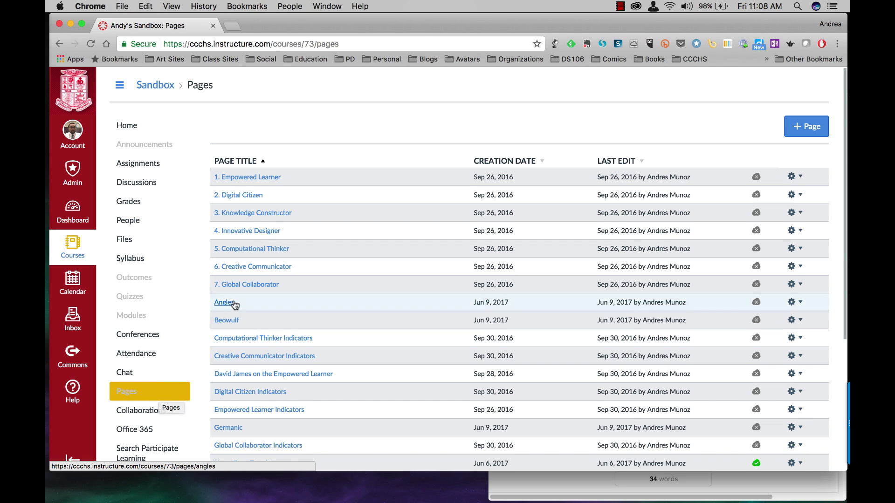
{"action": "left_click", "coordinate": [794, 302]}
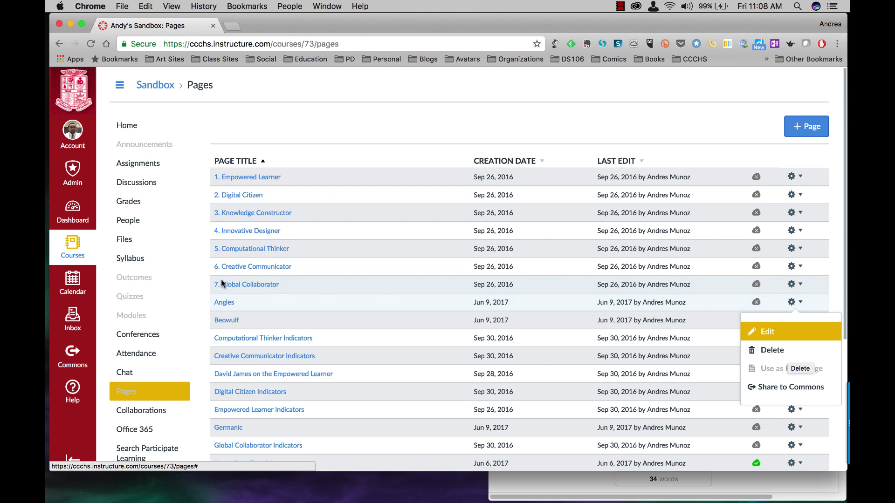
{"action": "left_click", "coordinate": [151, 316]}
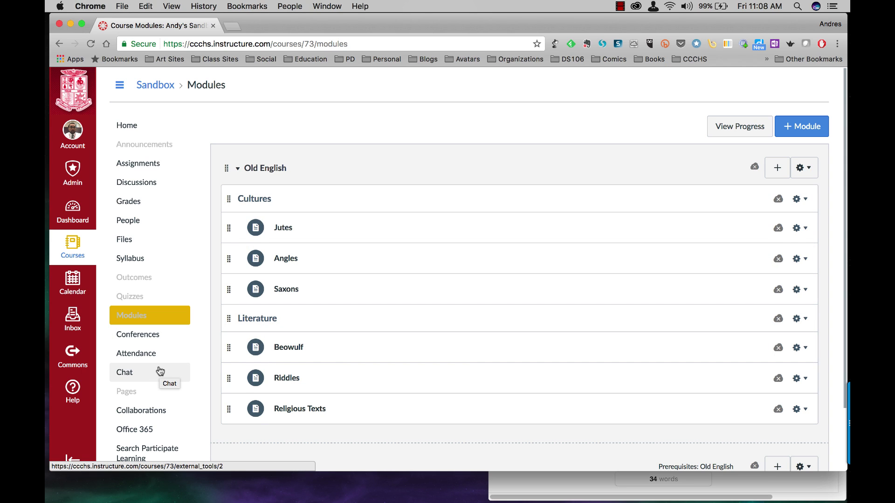
Step: Publish Old English so its Cultures and Literature headers and six pages go live
{"action": "scroll", "coordinate": [397, 272], "scroll_direction": "down", "scroll_amount": 3}
{"action": "scroll", "coordinate": [393, 257], "scroll_direction": "up", "scroll_amount": 3}
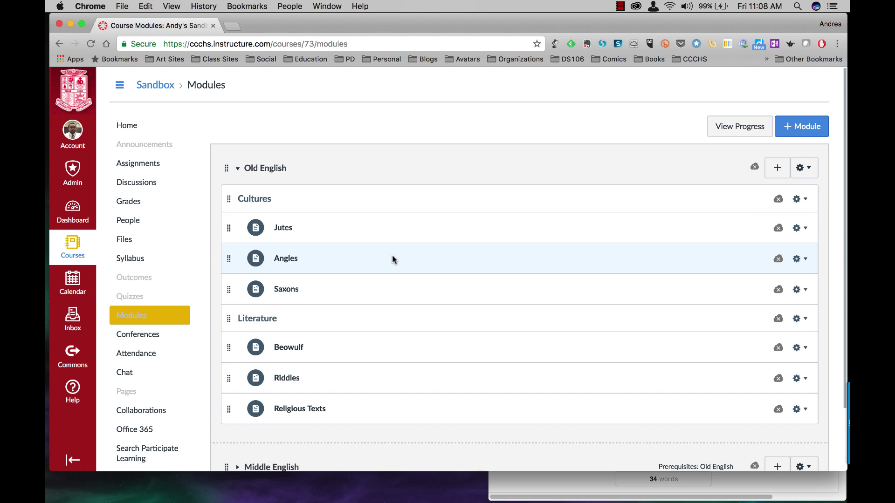
{"action": "left_click", "coordinate": [755, 171]}
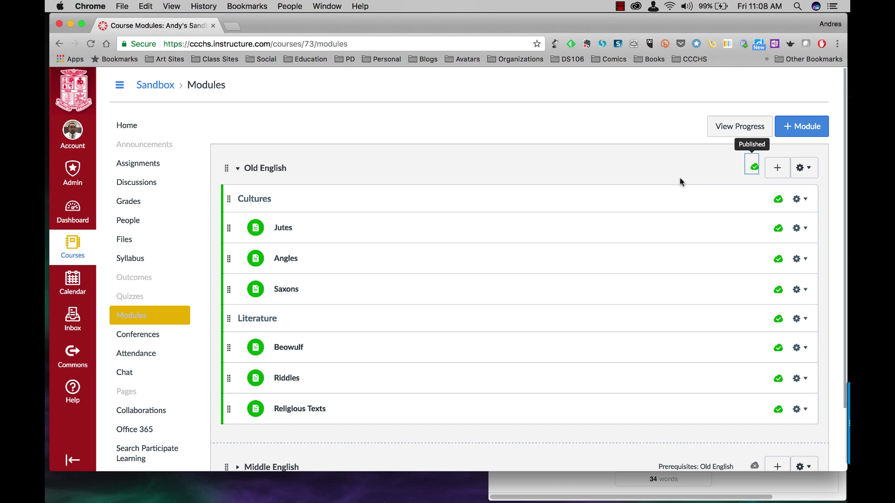
{"action": "scroll", "coordinate": [680, 178], "scroll_direction": "down", "scroll_amount": 3}
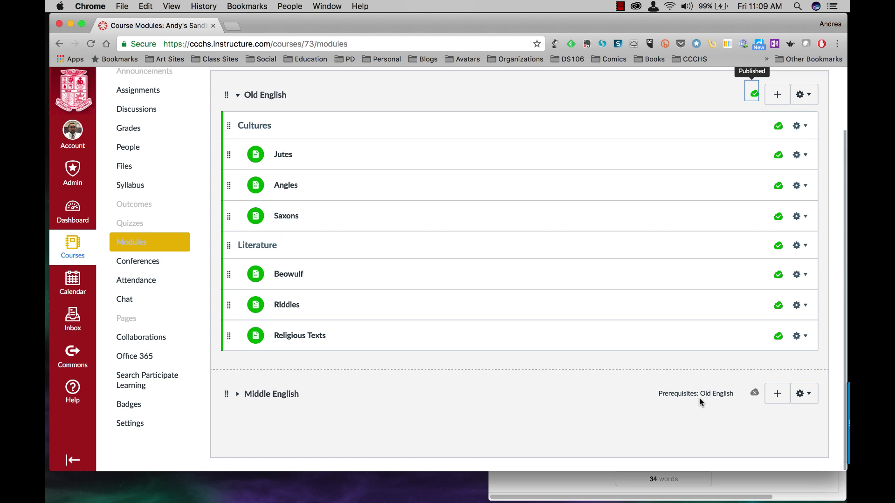
{"action": "scroll", "coordinate": [699, 398], "scroll_direction": "up", "scroll_amount": 3}
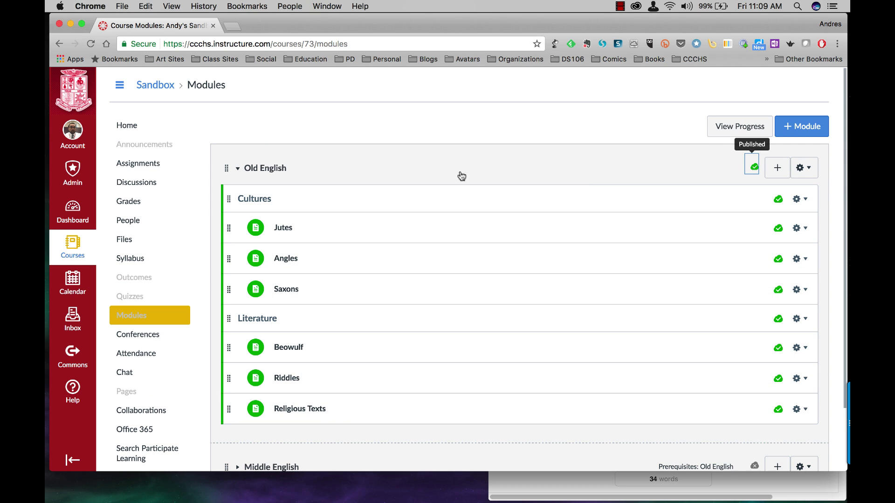
{"action": "scroll", "coordinate": [521, 176], "scroll_direction": "down", "scroll_amount": 1}
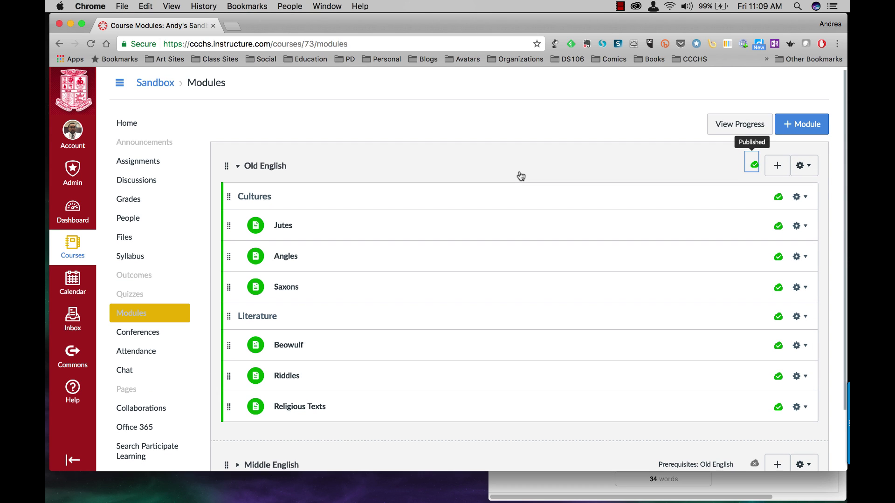